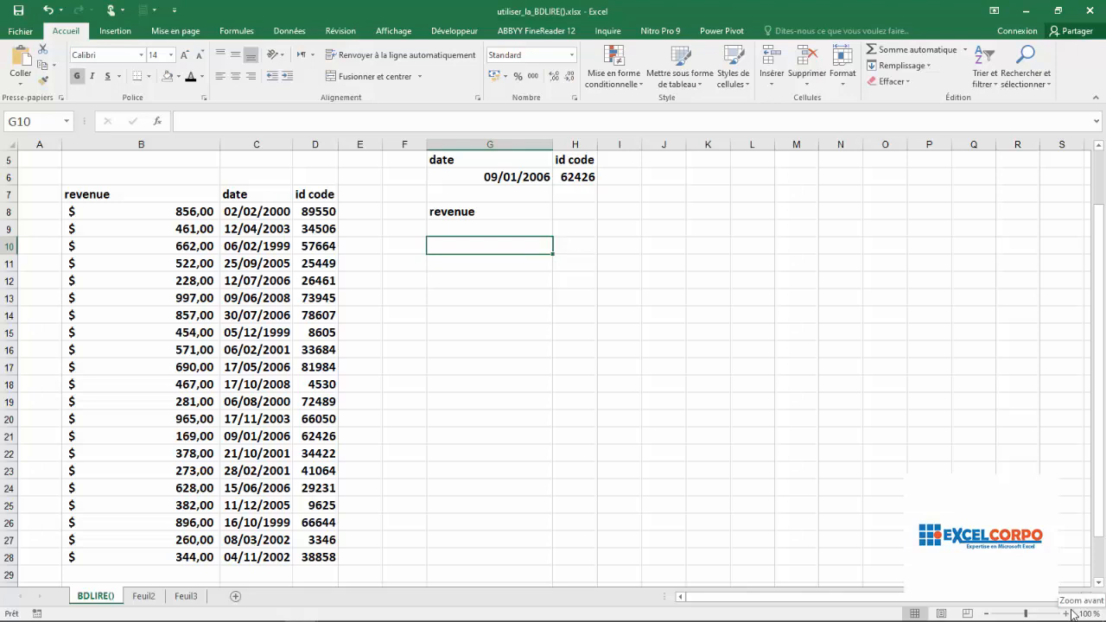
- Examine the revenue, date and id code columns of the source table
left_click(166, 142)
left_click(262, 144)
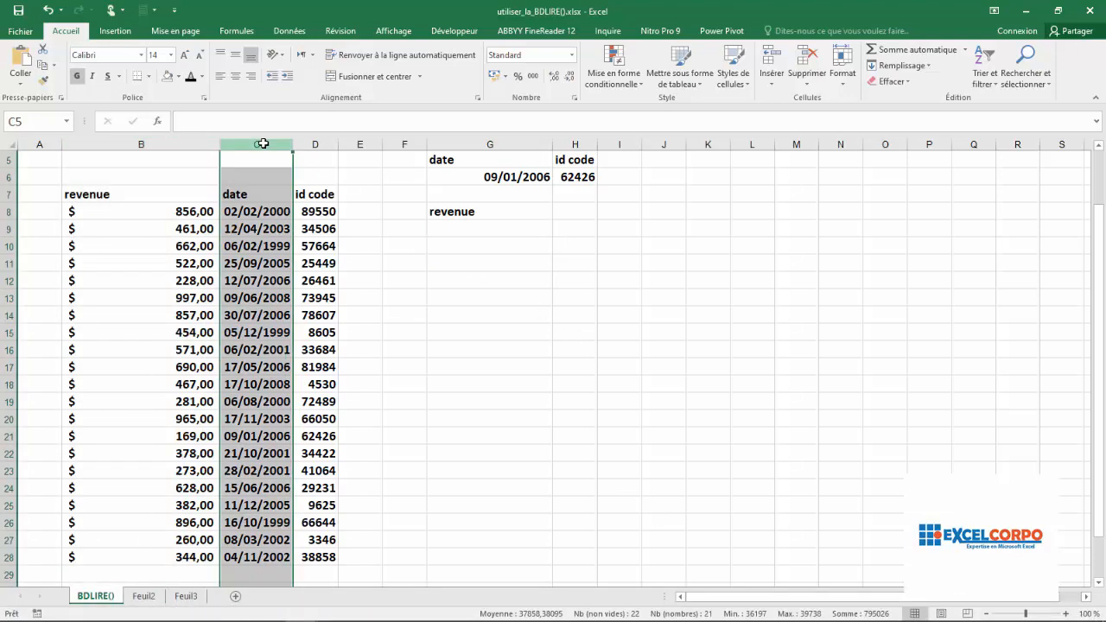
left_click(317, 143)
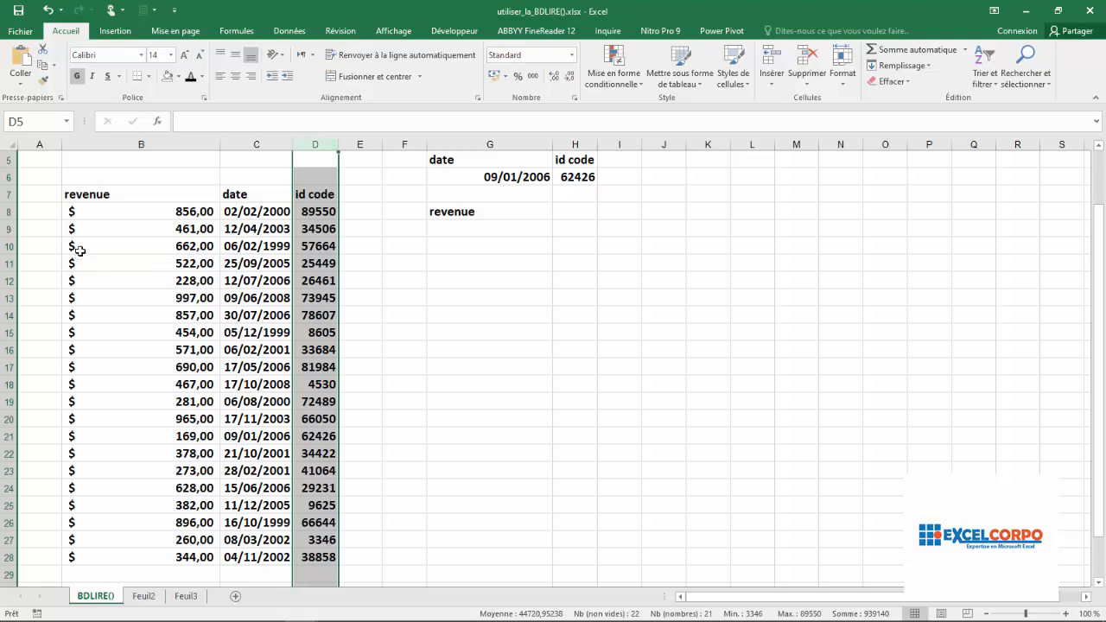
left_click(99, 216)
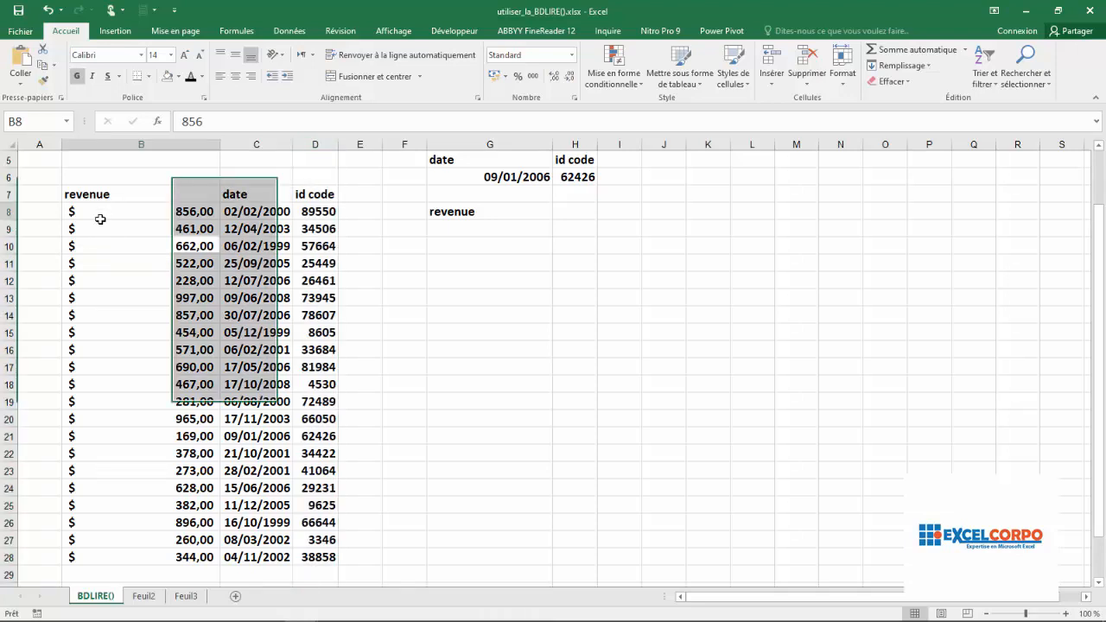
- Examine the date and id code criteria in G6 and H6 and the empty revenue result cell G9
left_click(483, 180)
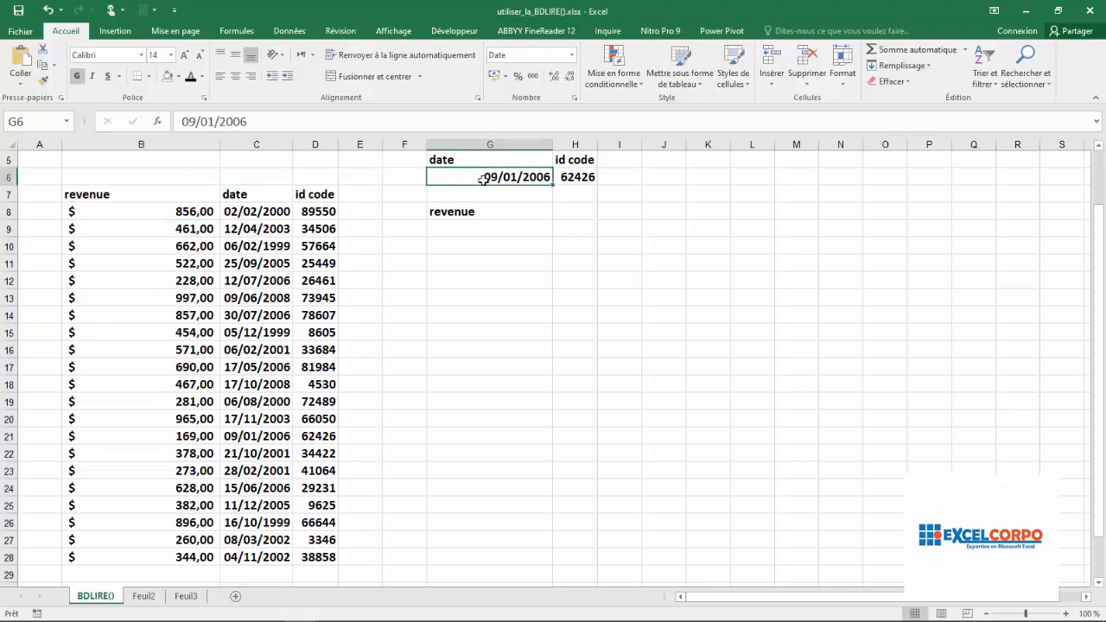
key("ctrl+c")
left_click(577, 173)
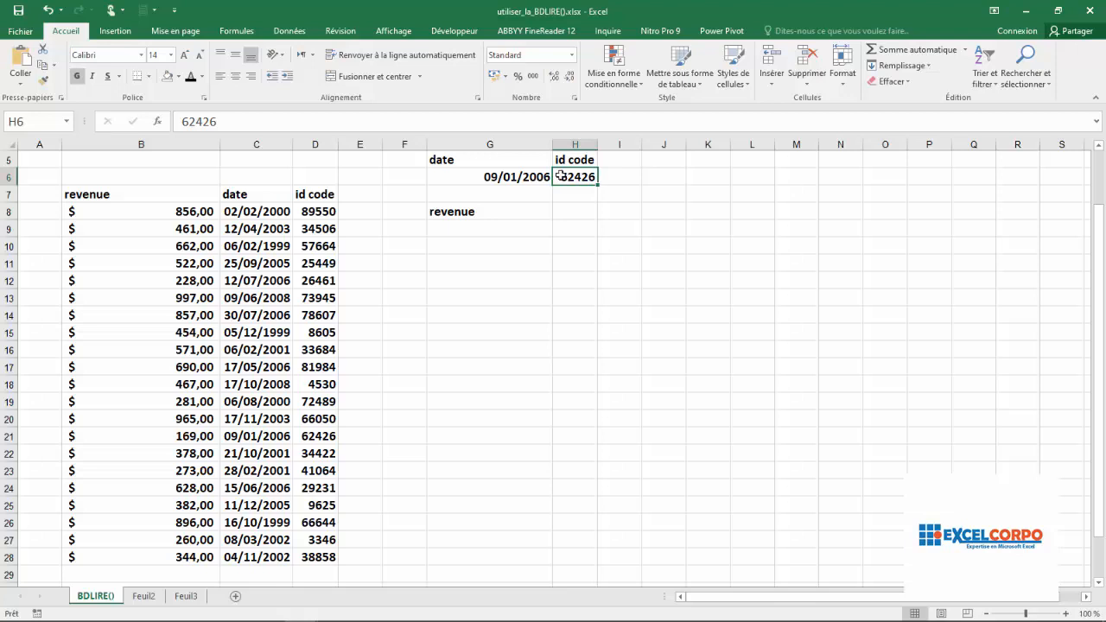
left_click(477, 212)
left_click(478, 227)
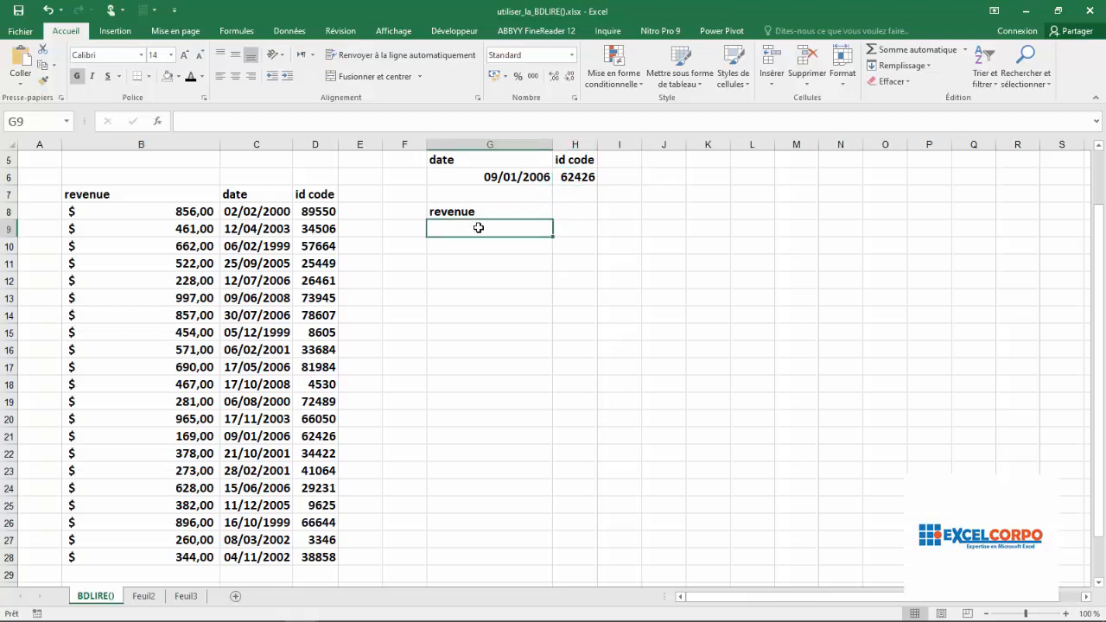
left_click(482, 163)
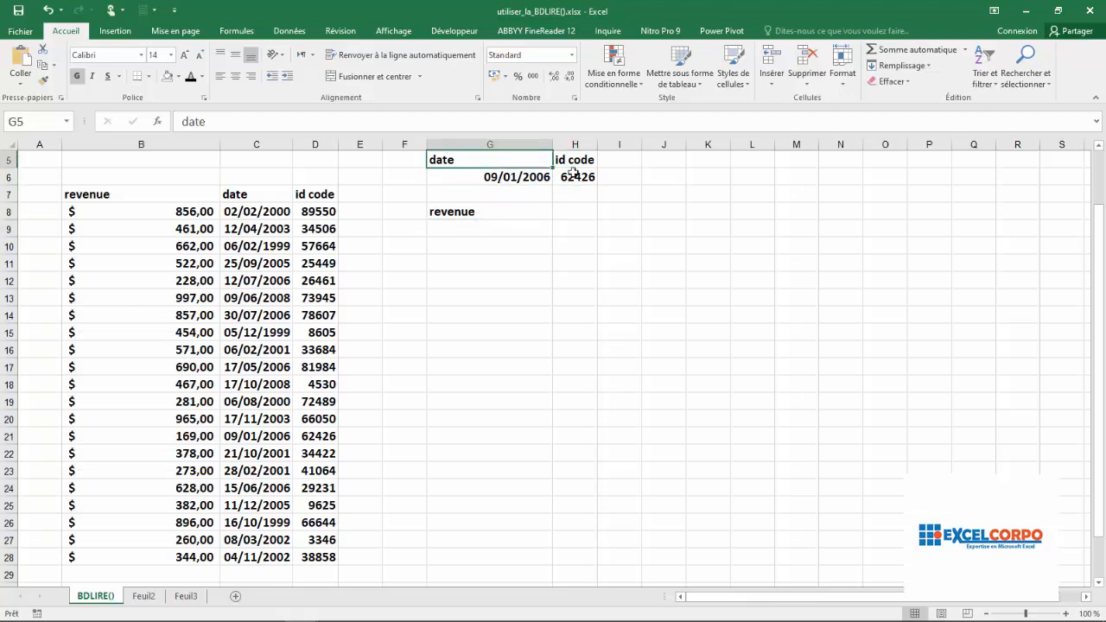
left_click(573, 174)
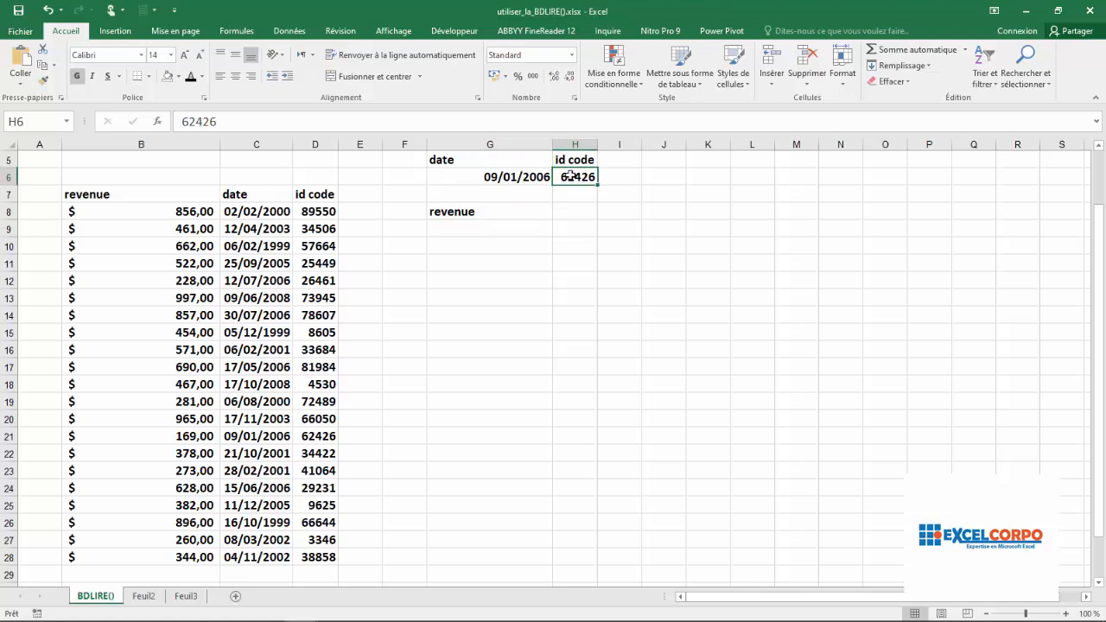
left_click(478, 234)
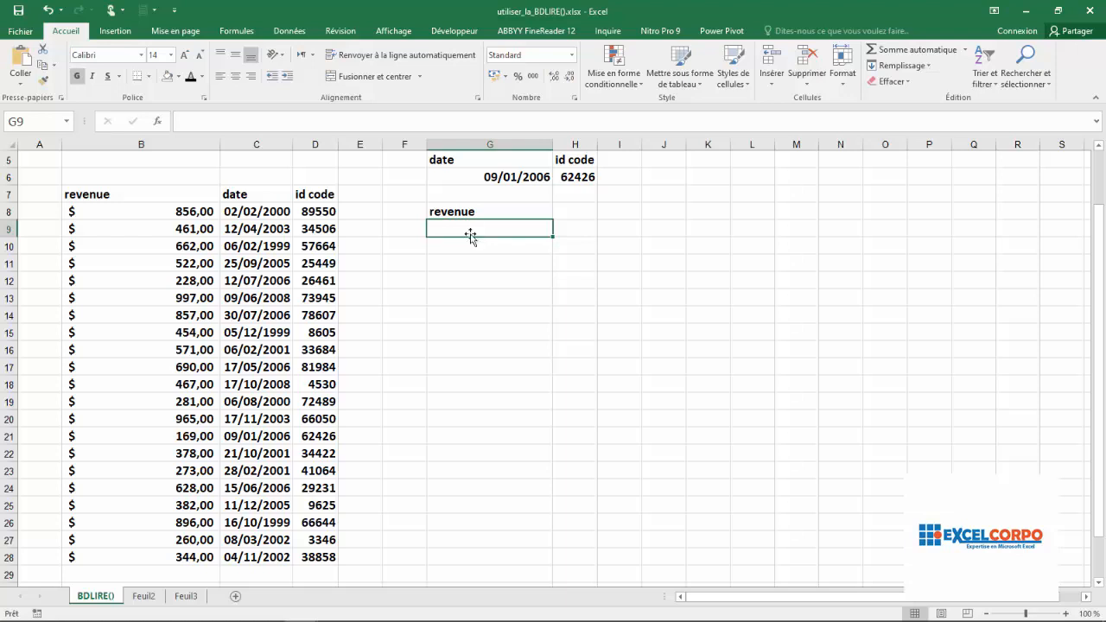
- Compare the source table's revenue and date fields with the lookup criteria in G6:H6
left_click(76, 223)
left_click(223, 197)
left_click(386, 212)
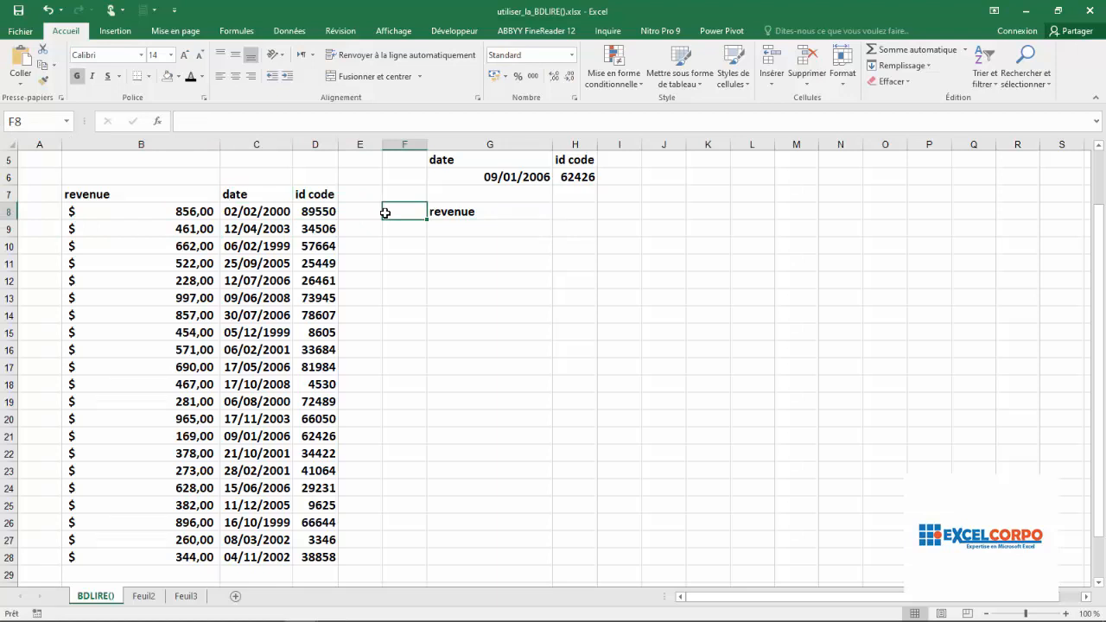
left_click(532, 173)
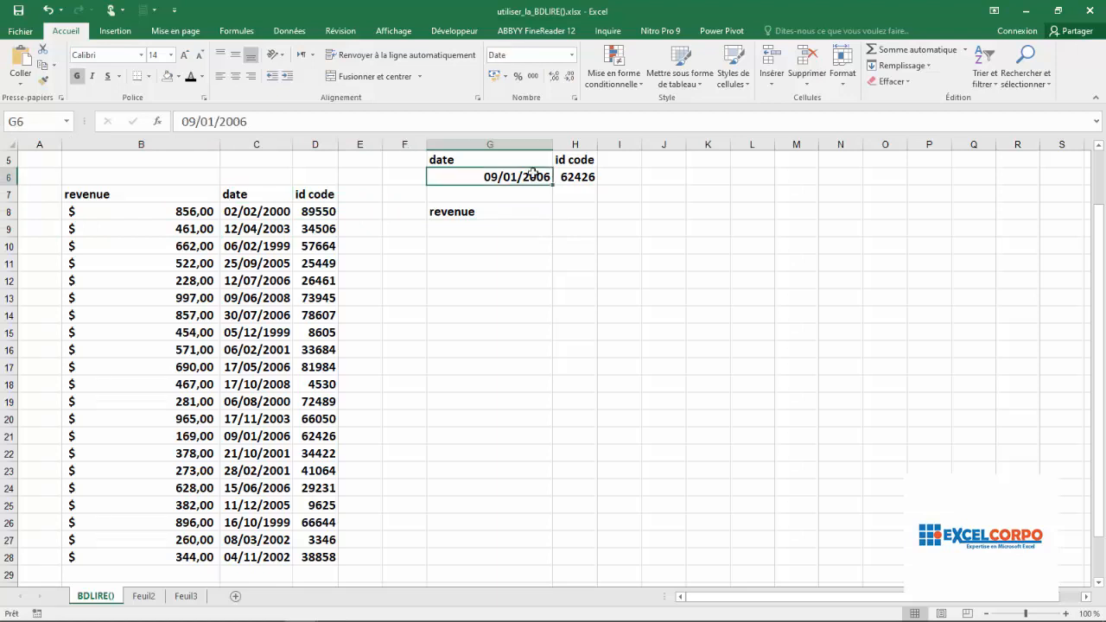
left_click(585, 178)
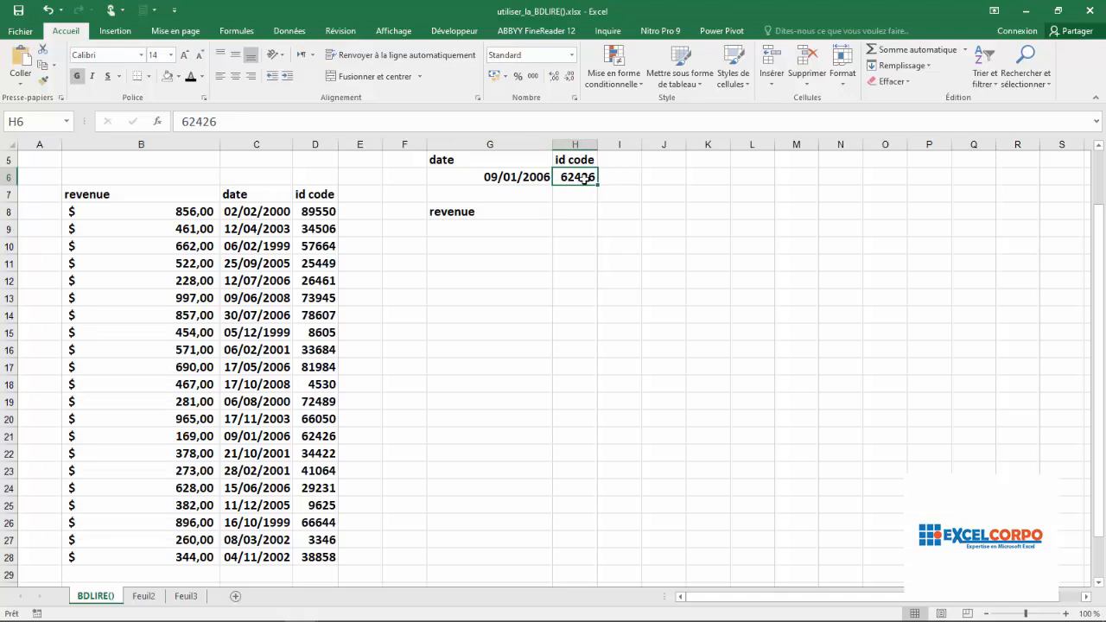
- Look up the descriptions of BDLIRE's Base_de_données, Champ and Critères arguments for cell G9, leaving the function uninserted
left_click(489, 228)
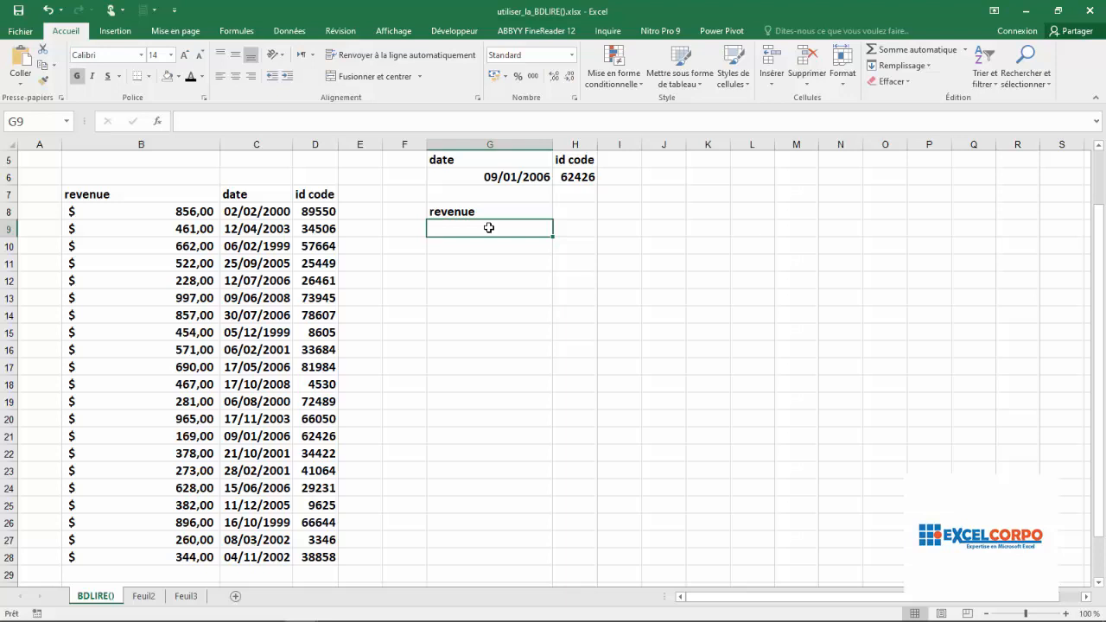
left_click(158, 121)
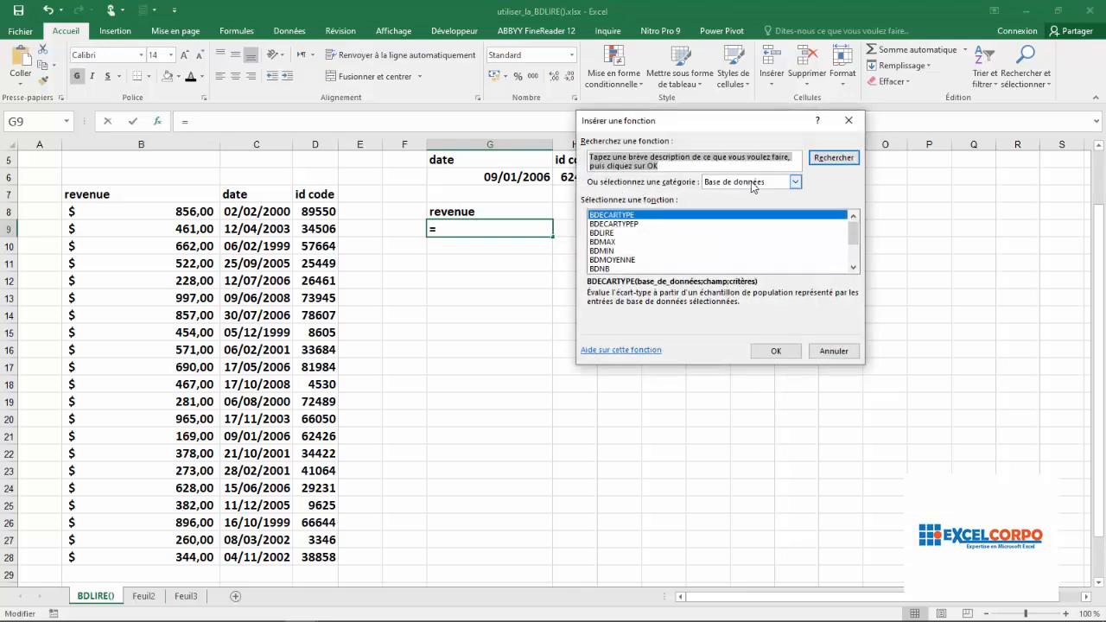
left_click(610, 242)
left_click(600, 234)
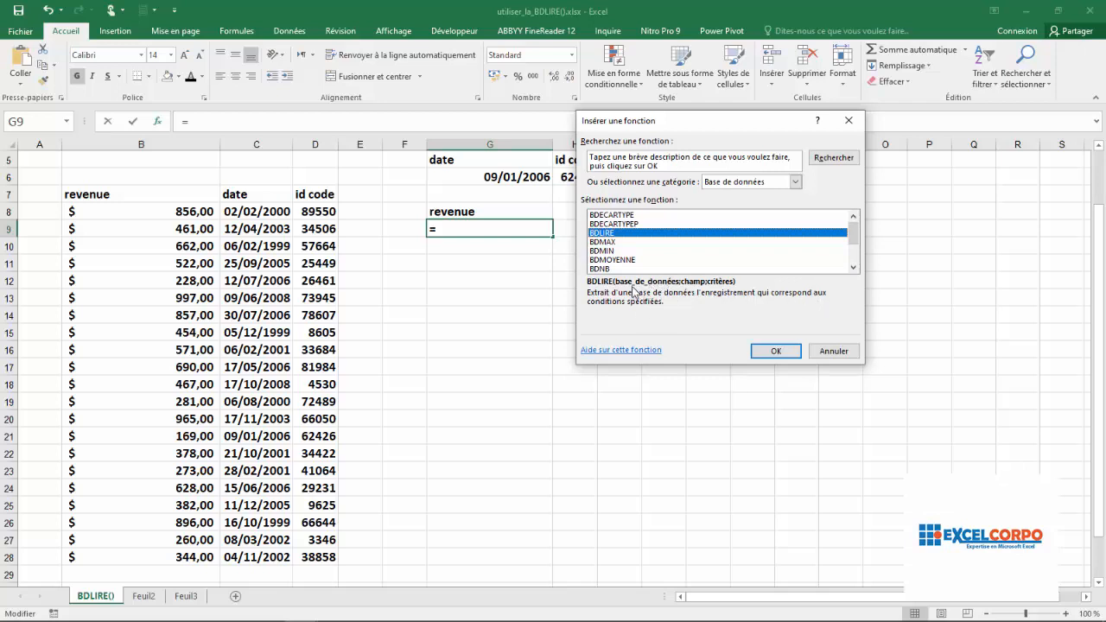
left_click(768, 351)
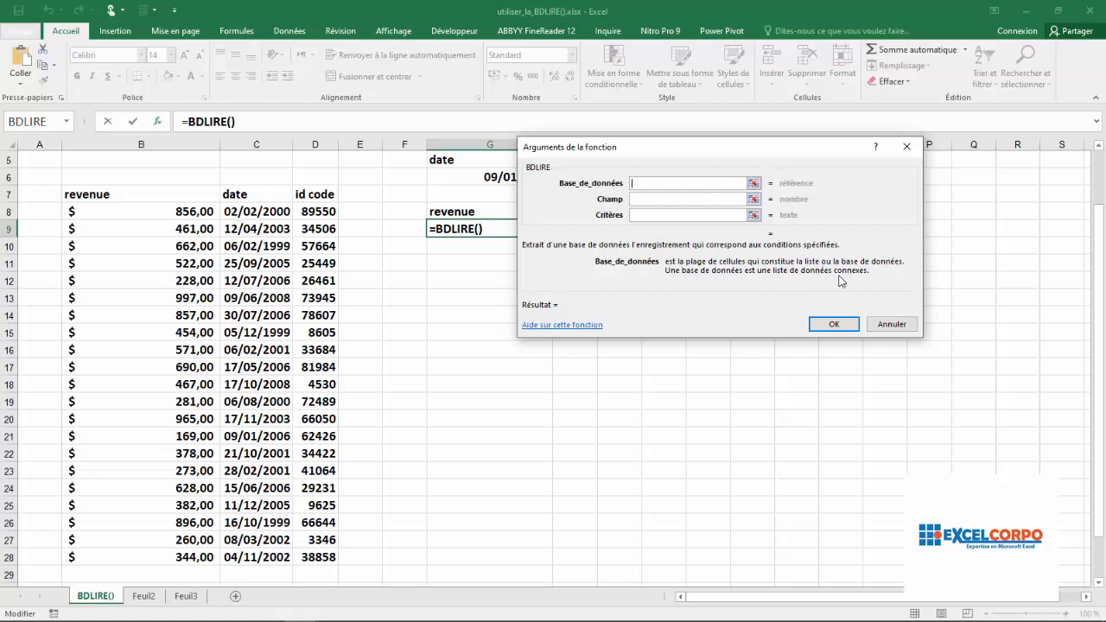
left_click(656, 201)
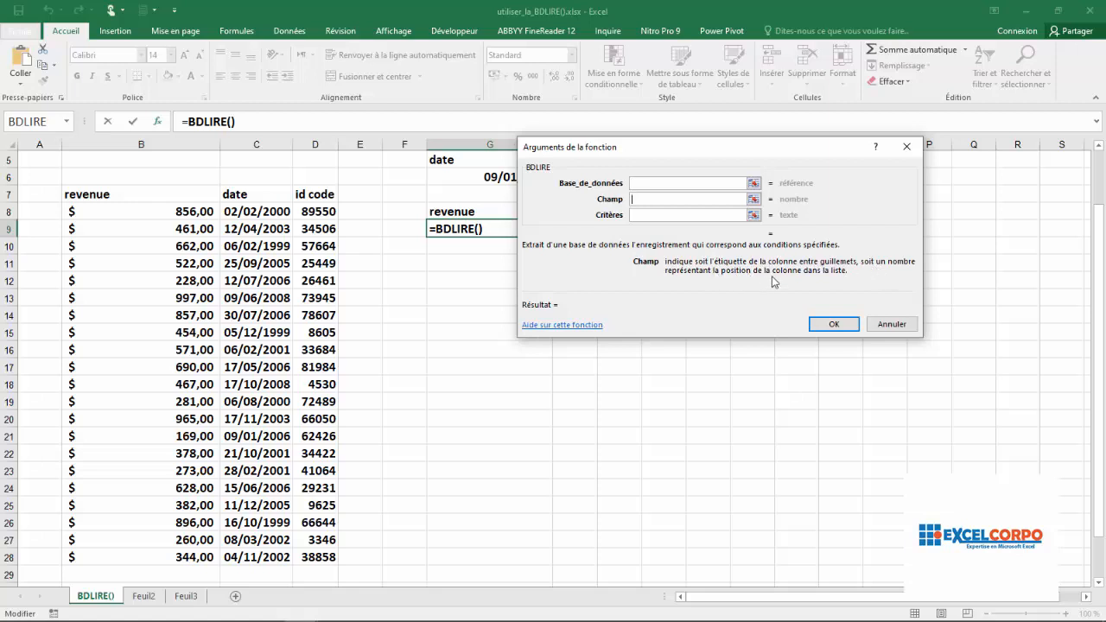
left_click(663, 215)
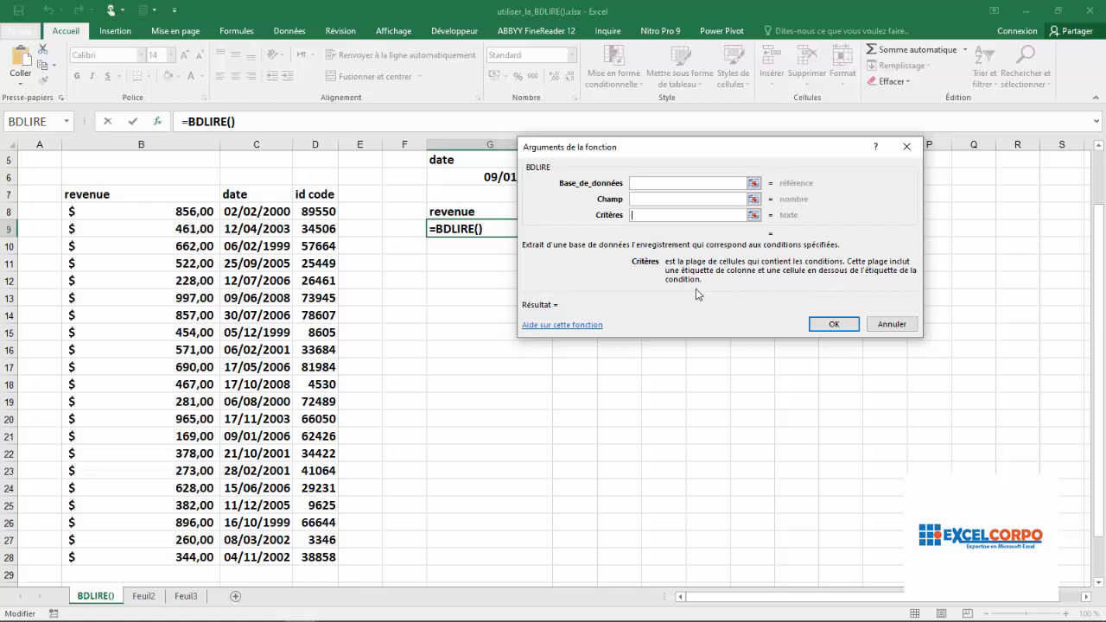
left_click(905, 149)
- Review the revenue result cell G9 alongside the date and id code criteria that the lookup must match
left_click_drag(483, 245, 475, 234)
left_click(475, 234)
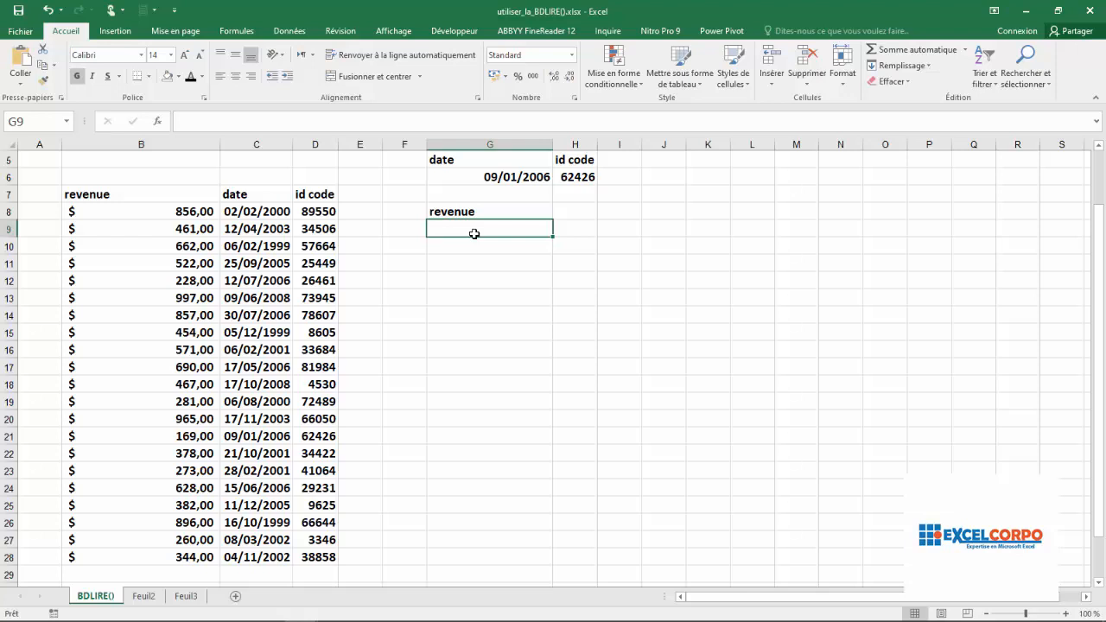
left_click(532, 177)
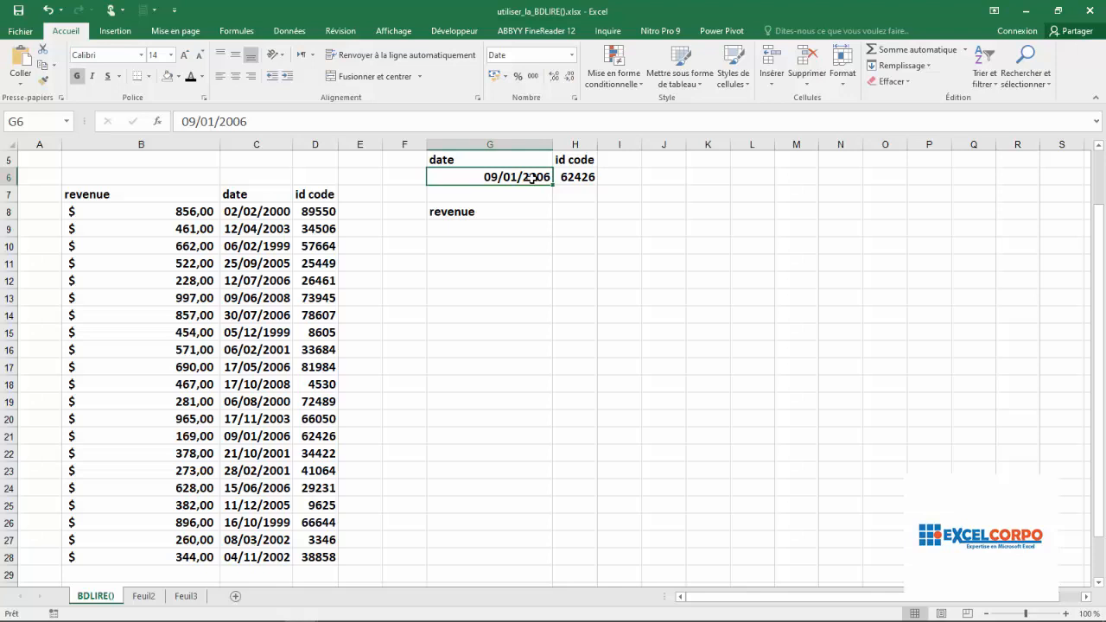
left_click(577, 176)
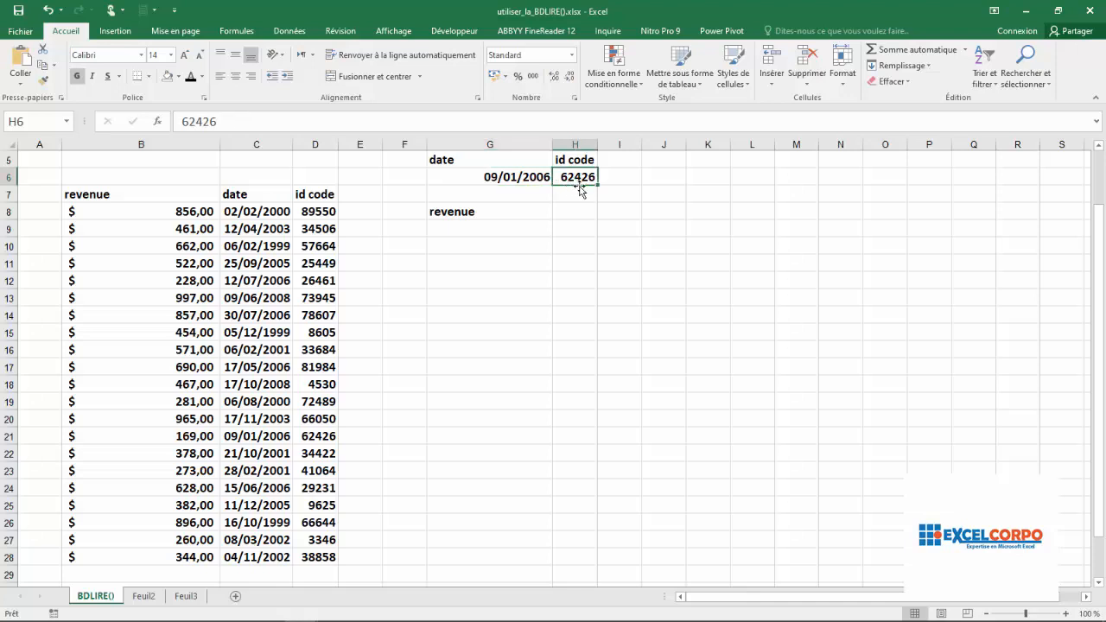
left_click(496, 177)
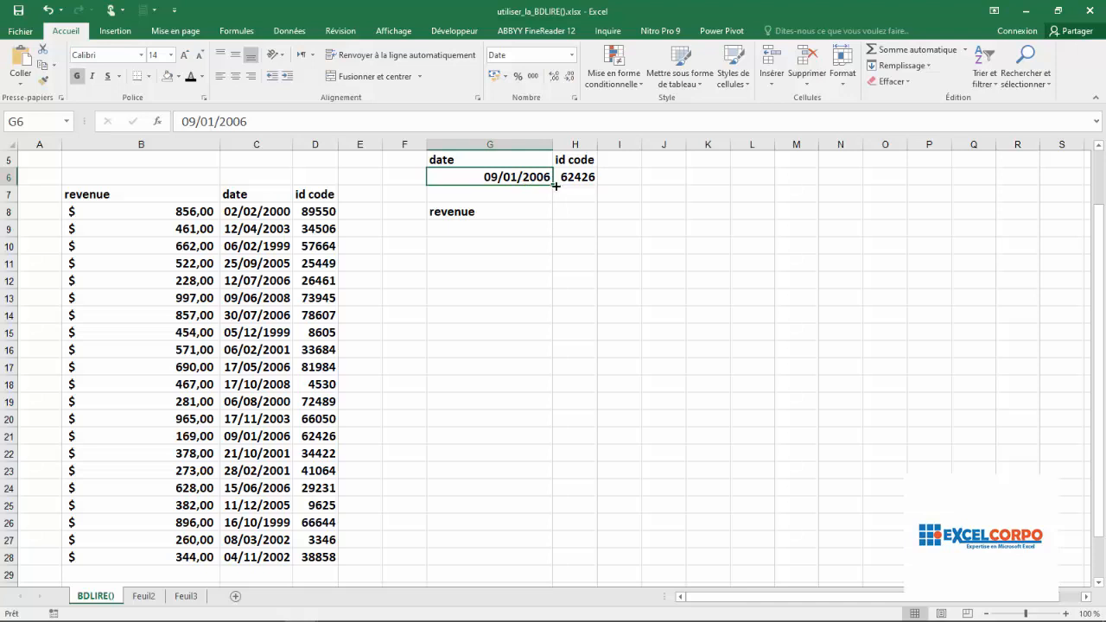
left_click(504, 232)
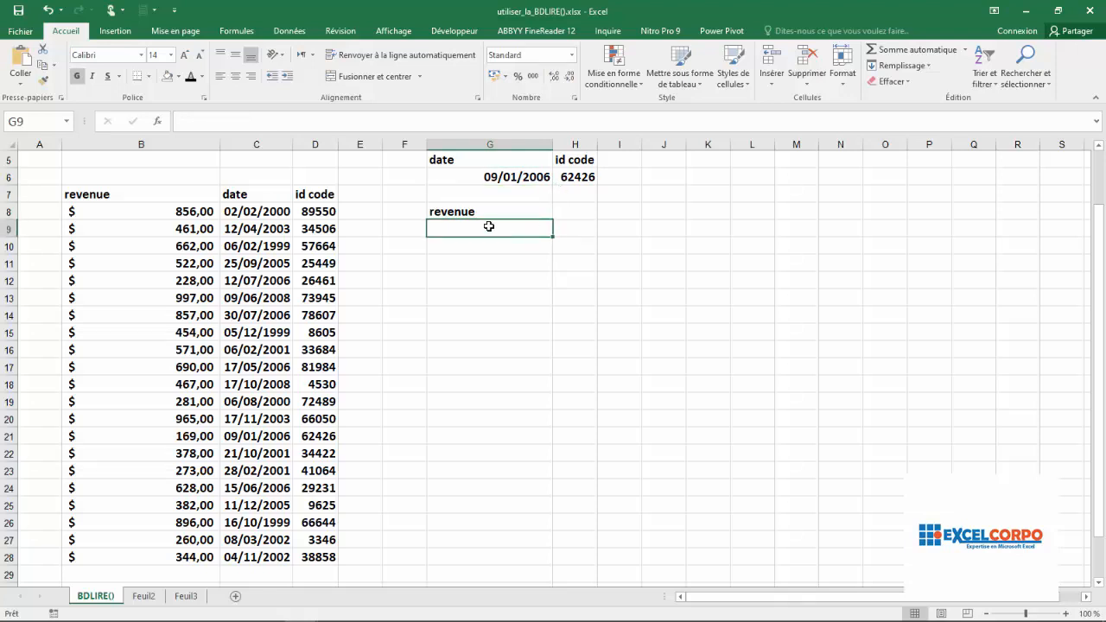
left_click(522, 177)
left_click(587, 177)
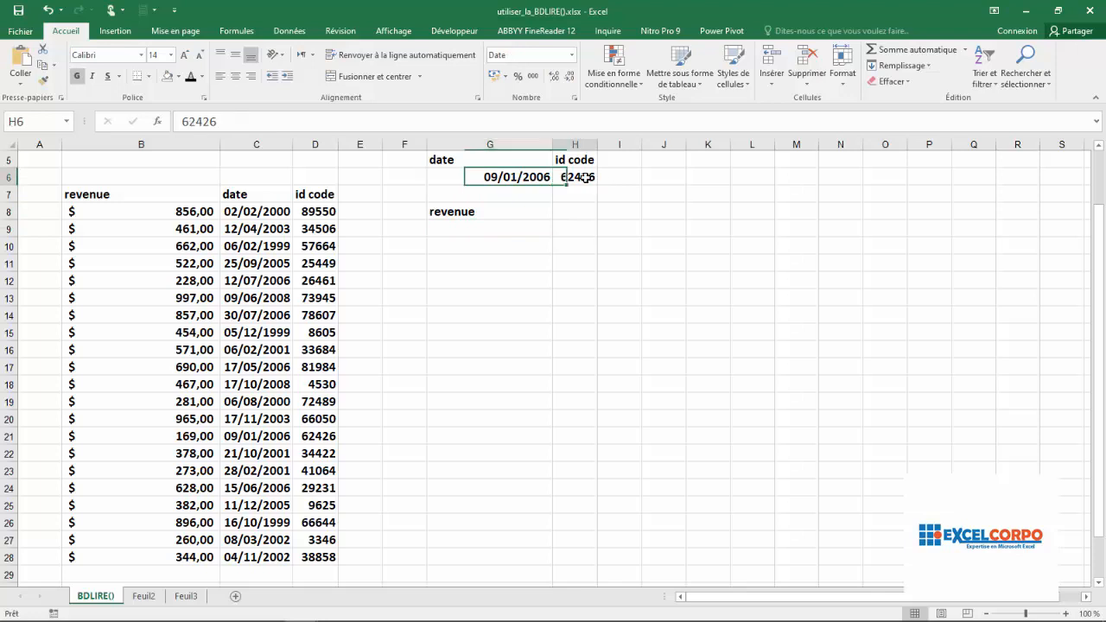
- Start a BDLIRE formula in G9 with the whole table including headers, B7:D28, as the database argument
left_click(480, 230)
type("=")
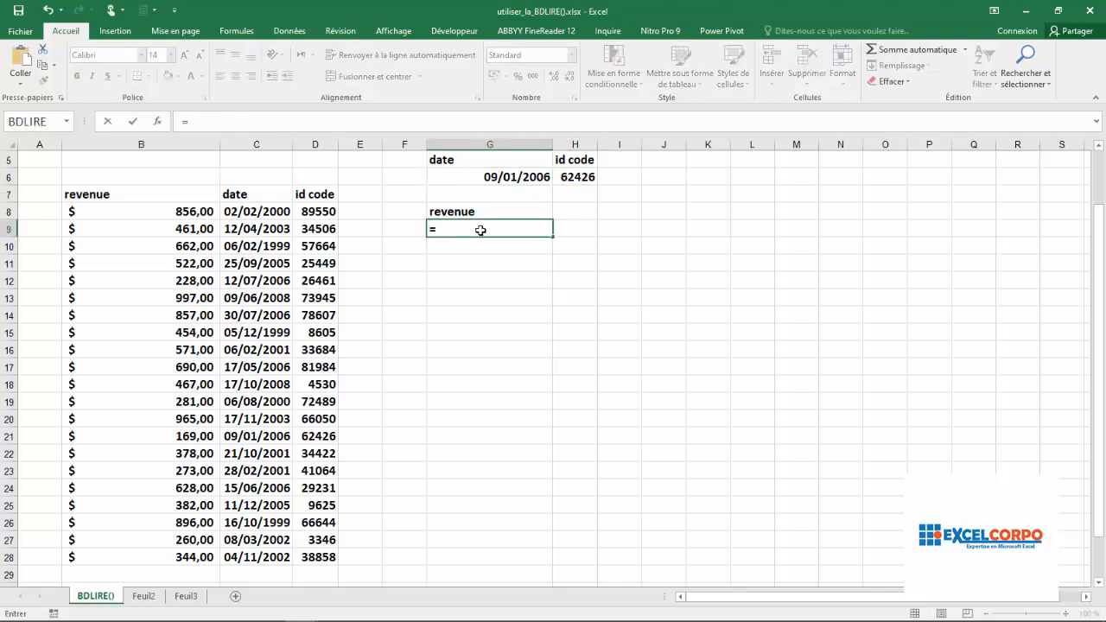
type("bdl")
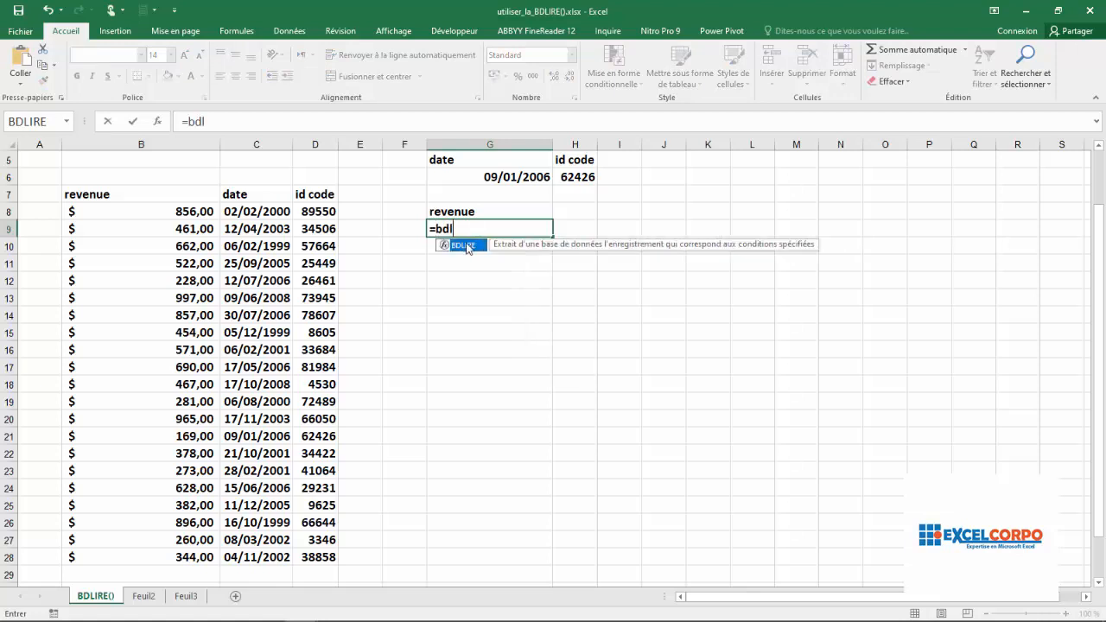
double_click(464, 245)
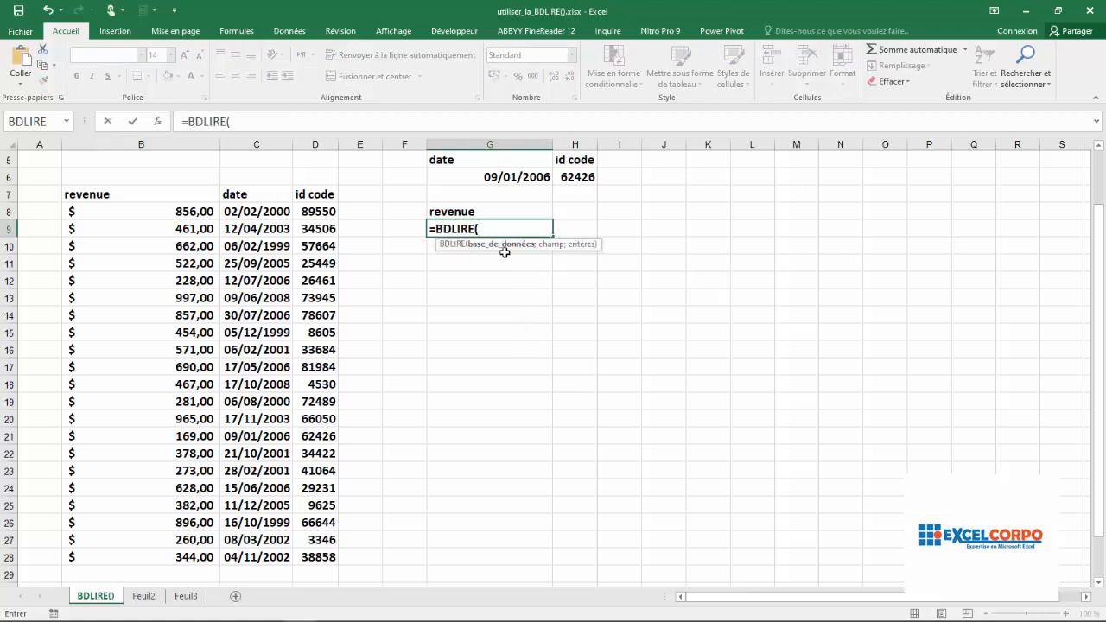
left_click(91, 195)
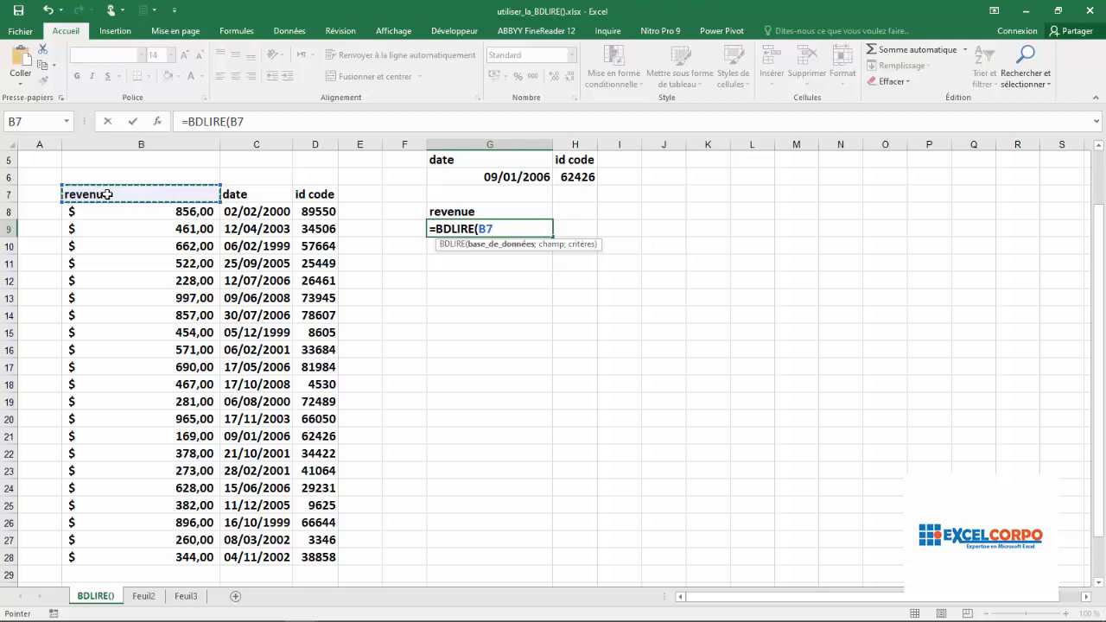
left_click_drag(110, 196, 329, 560)
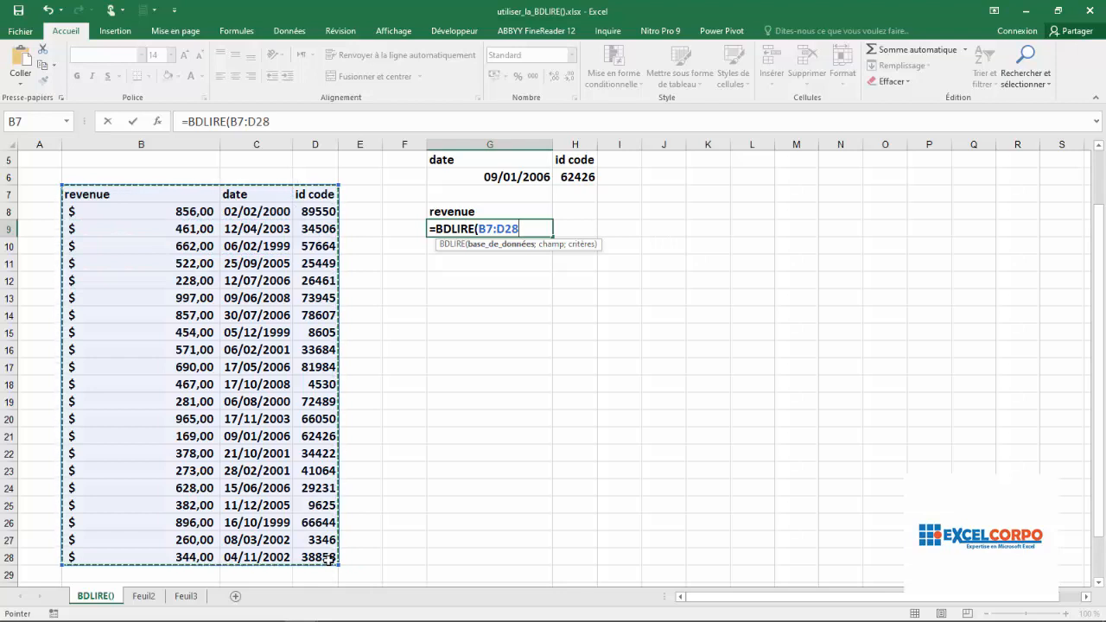
type(";")
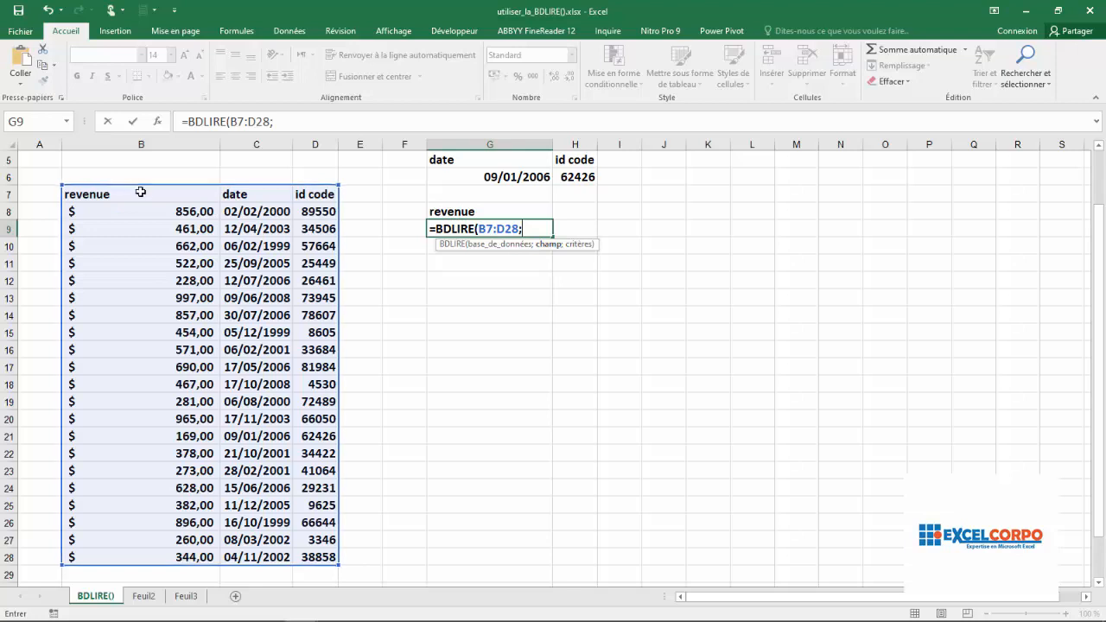
- Complete the BDLIRE formula with field 1 and the criteria range G5:H6, and enter it
type("1;")
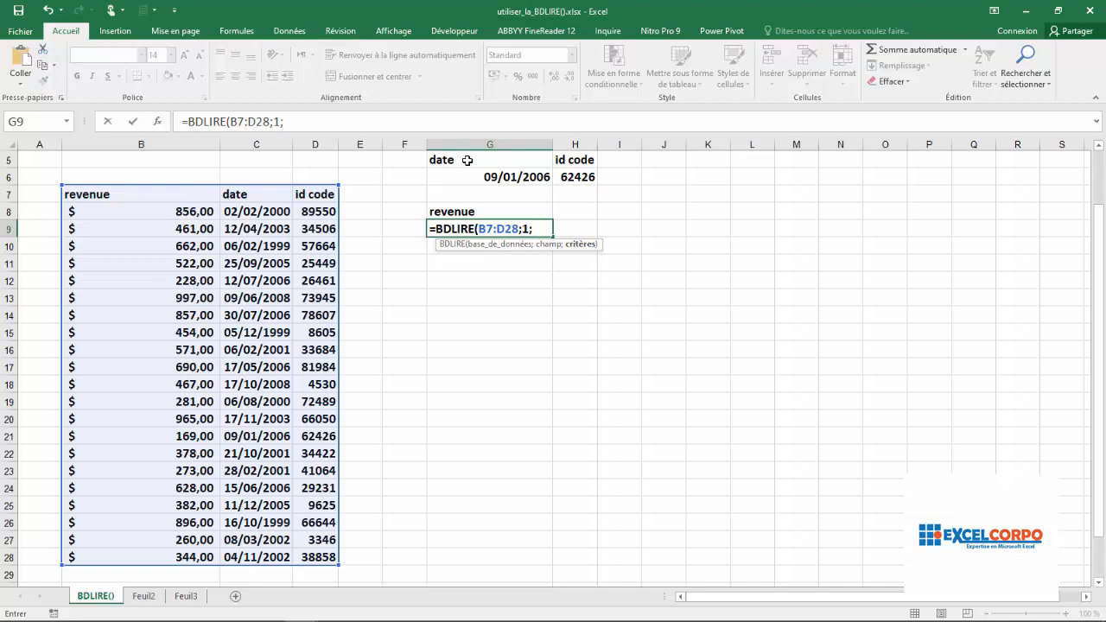
left_click_drag(467, 160, 593, 178)
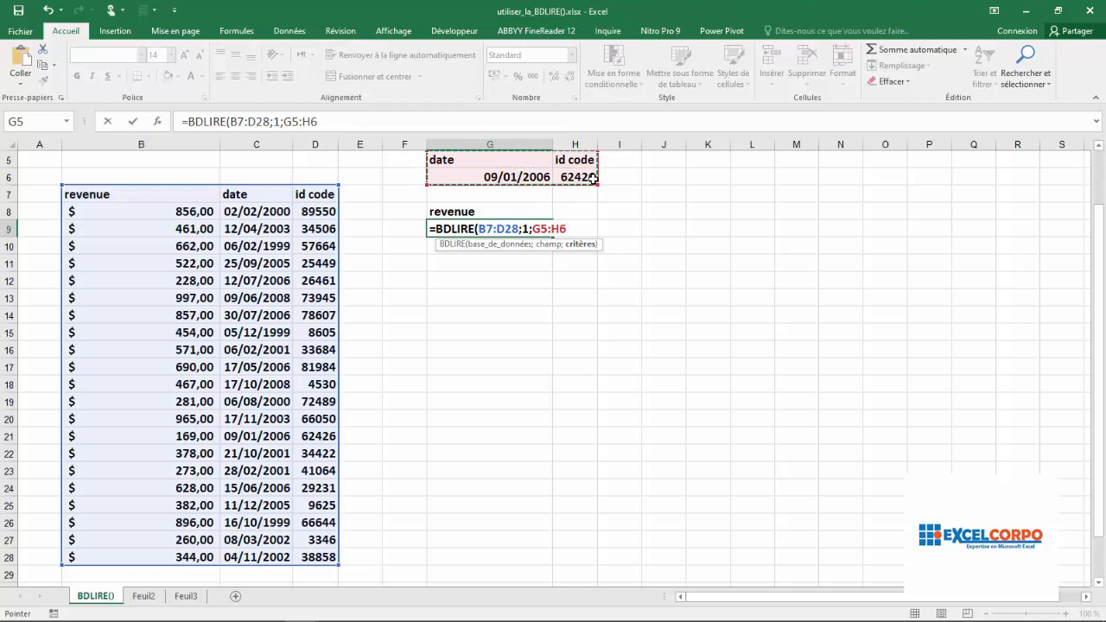
key("Return")
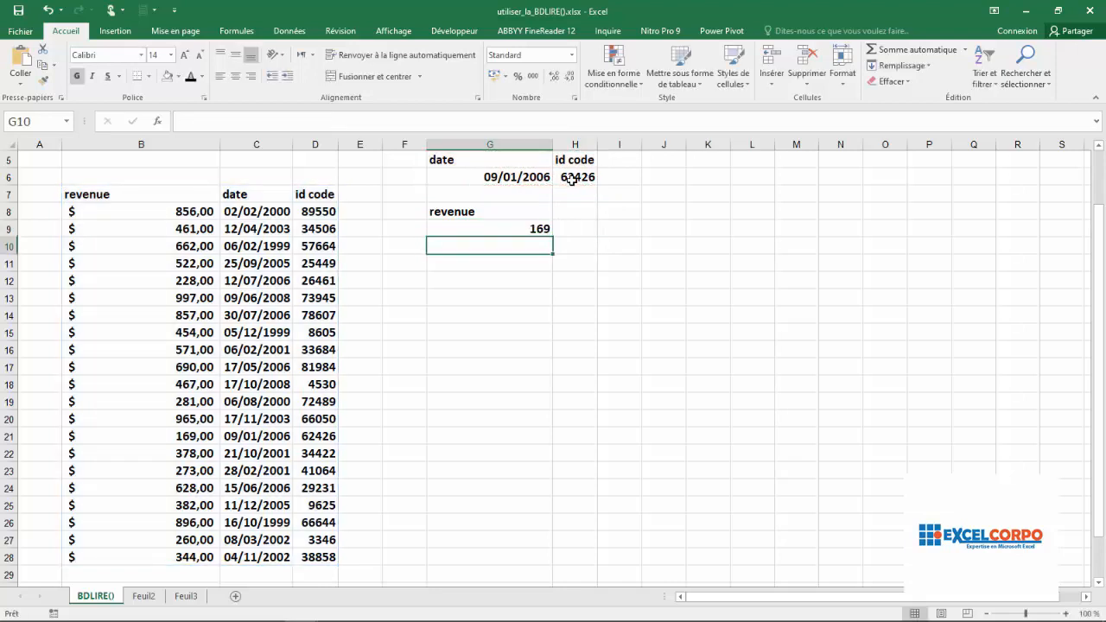
- Highlight the table record matching the date and id code criteria, B21:D21, with the standard orange fill
left_click(519, 229)
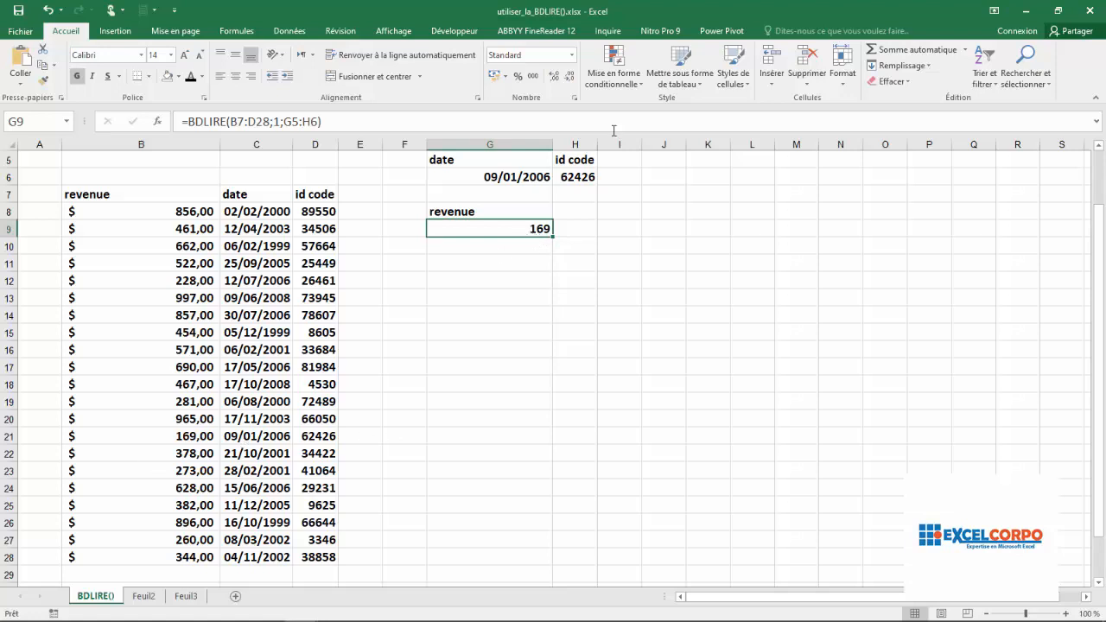
left_click(324, 437)
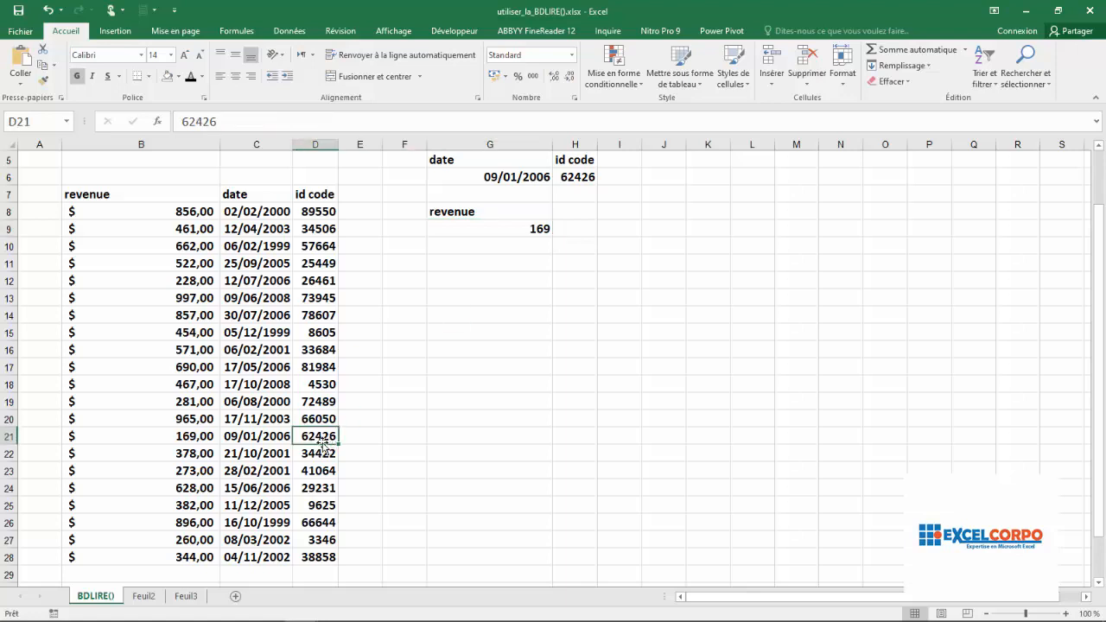
left_click(8, 437)
left_click(125, 436)
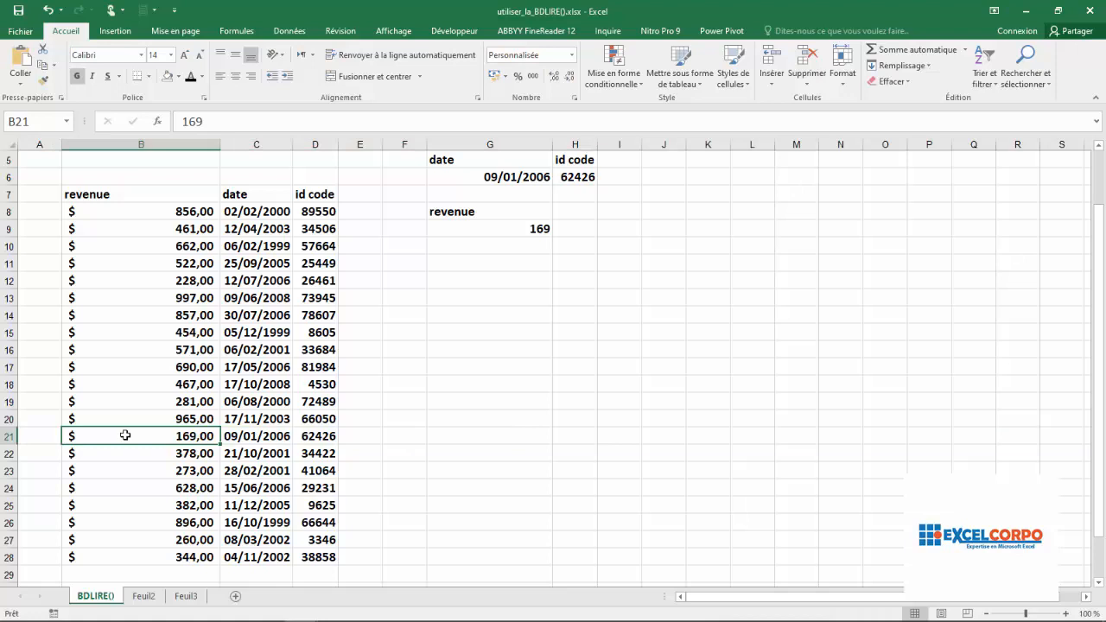
left_click_drag(125, 435, 303, 426)
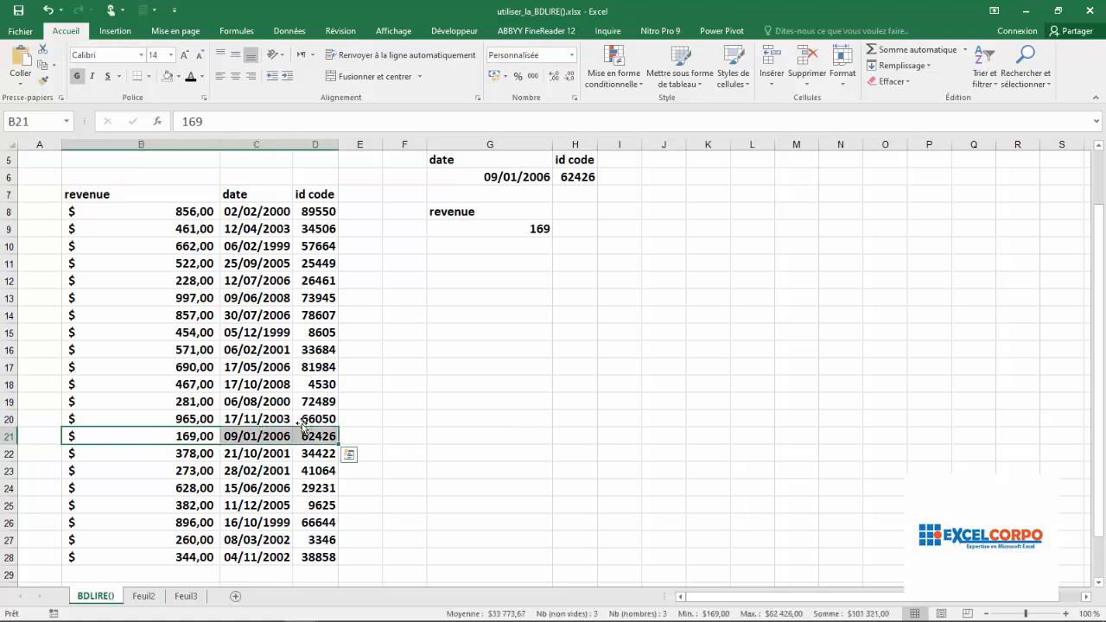
left_click(179, 76)
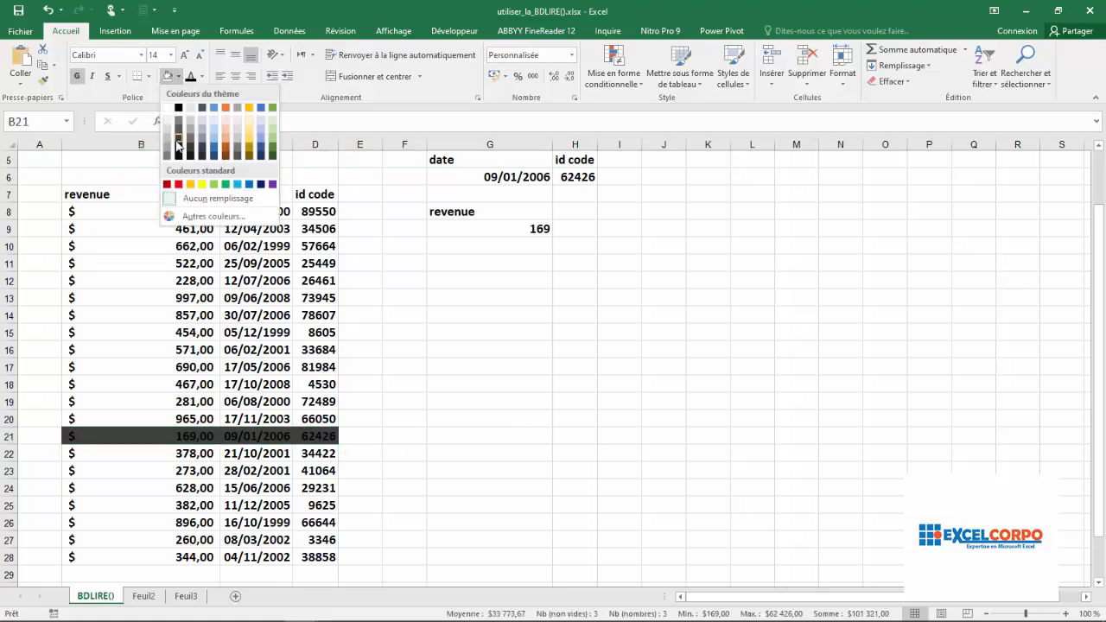
left_click(188, 183)
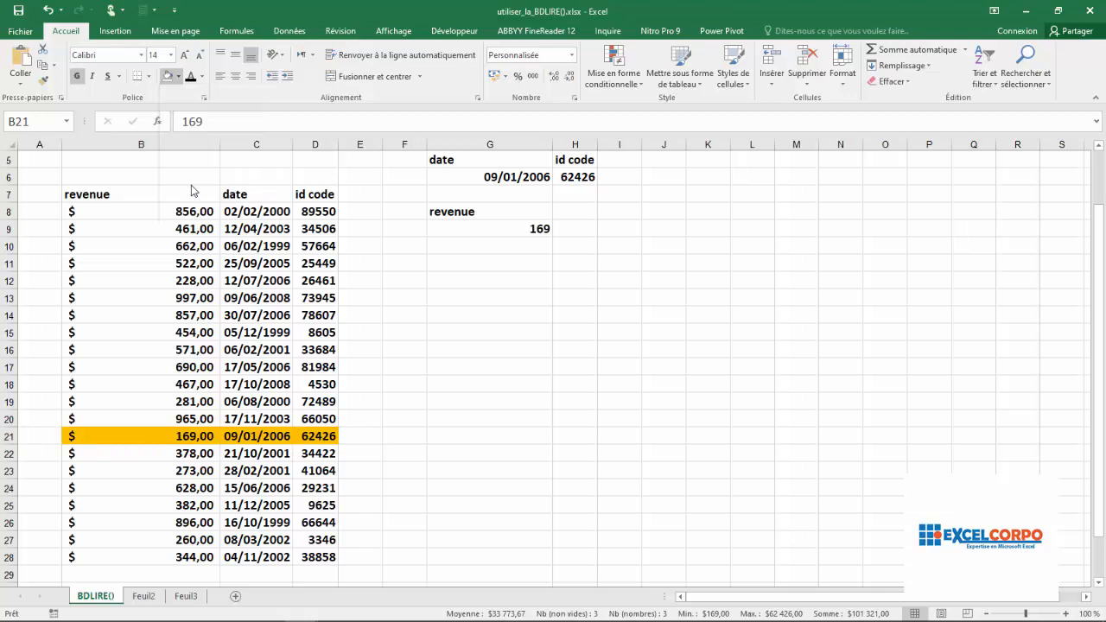
- Compare the highlighted record with the lookup result and format G9 with the $ Anglais (États-Unis) accounting format
left_click(288, 434)
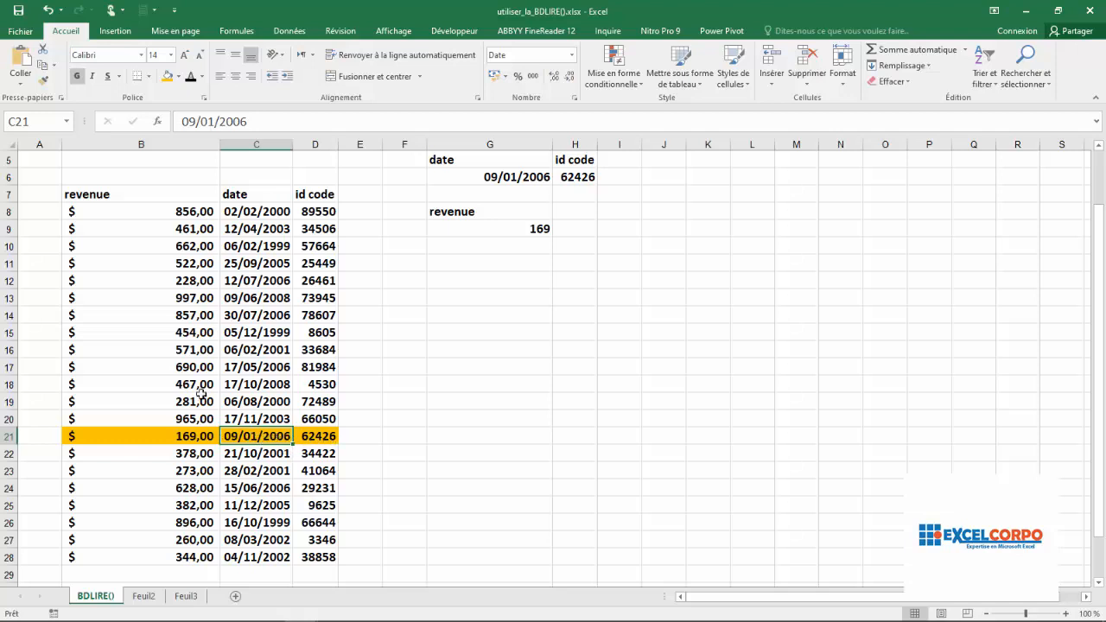
left_click(196, 437)
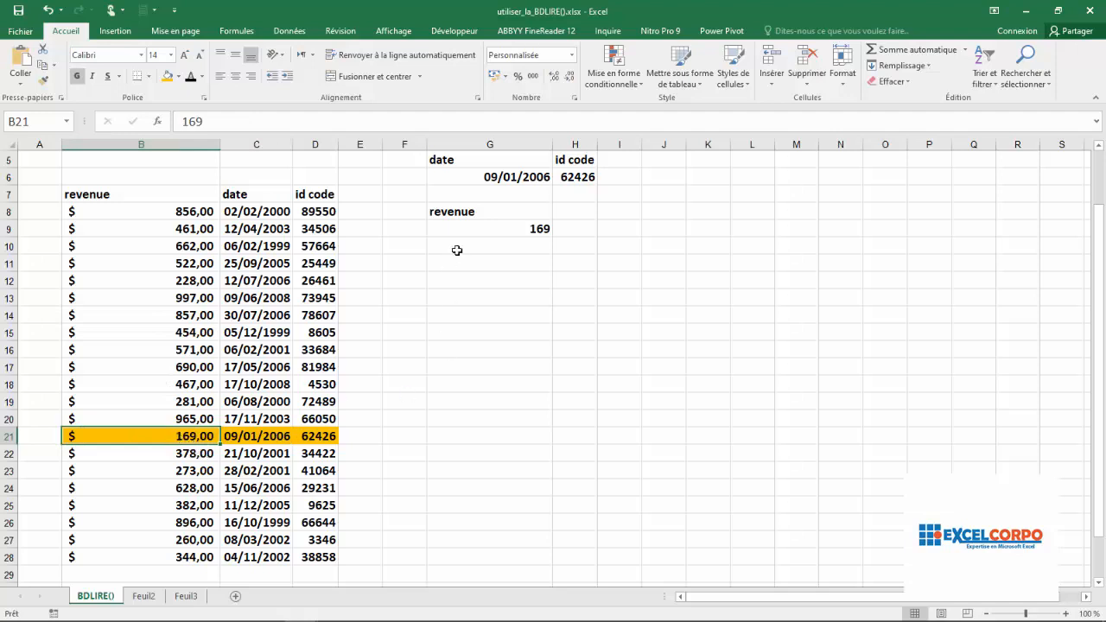
left_click(501, 240)
left_click(504, 232)
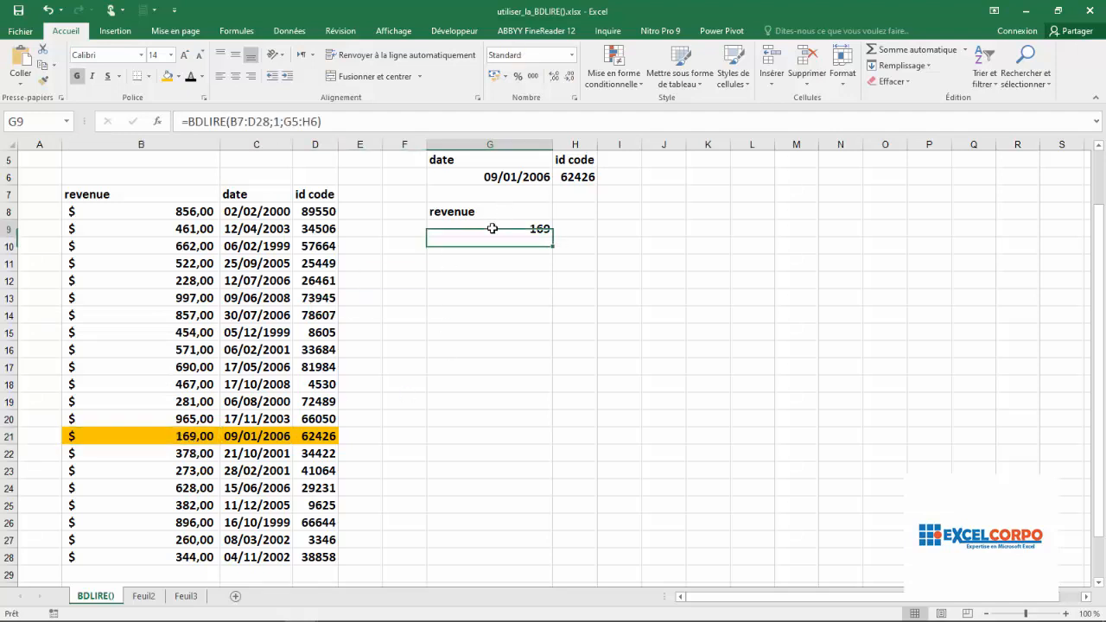
left_click(507, 78)
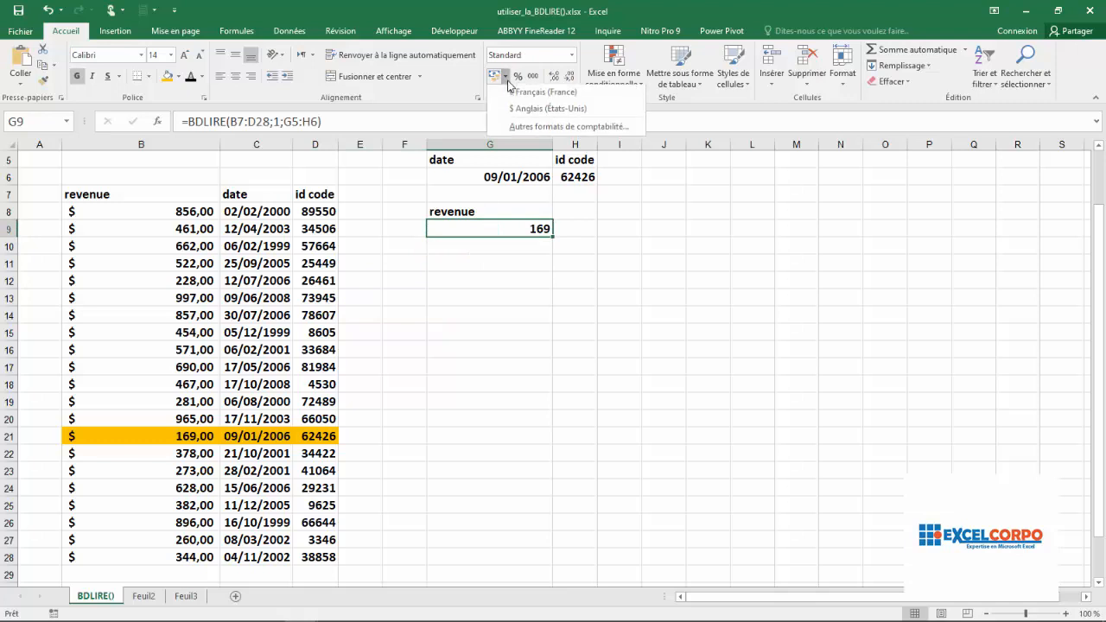
left_click(529, 108)
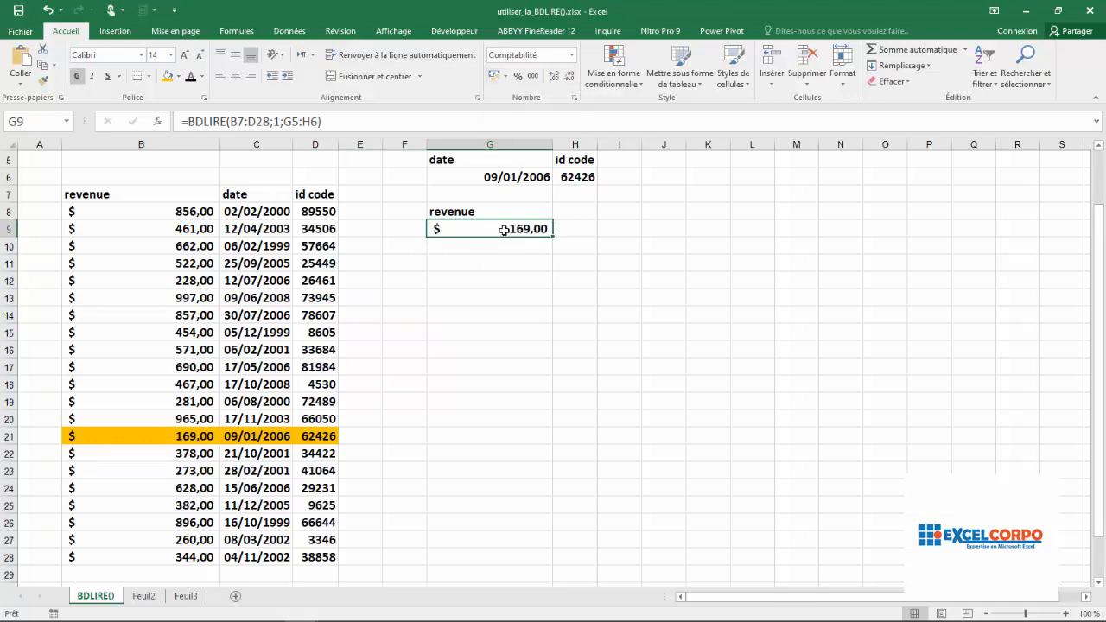
- Review the database, field and criteria arguments of G9's BDLIRE formula against the highlighted record, leaving the formula as it is
left_click(165, 437)
left_click(297, 437)
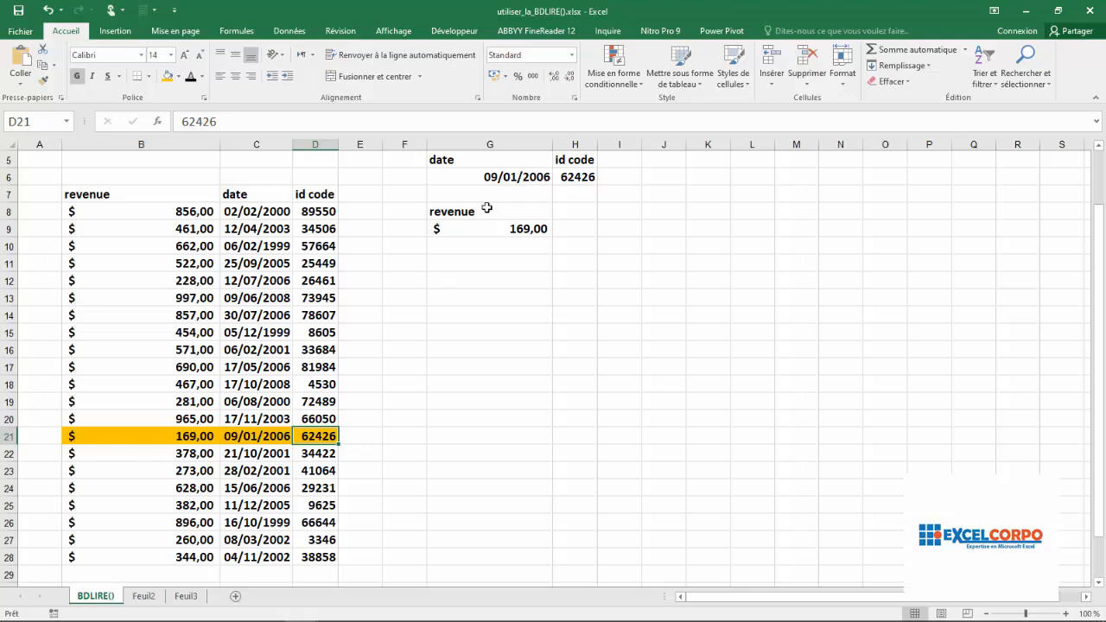
double_click(504, 228)
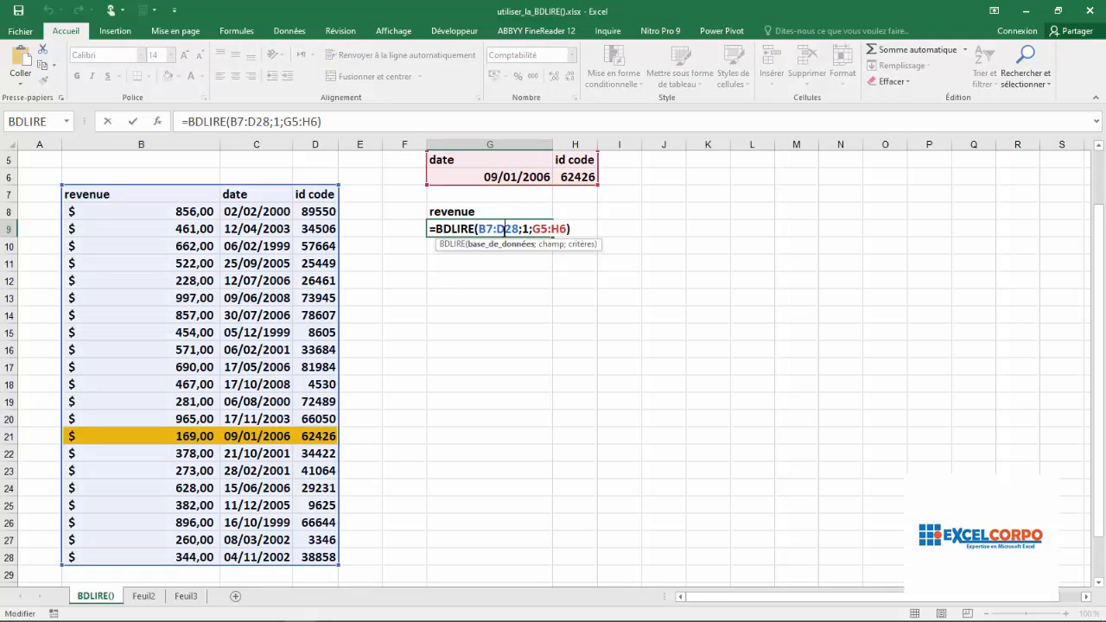
left_click(256, 121)
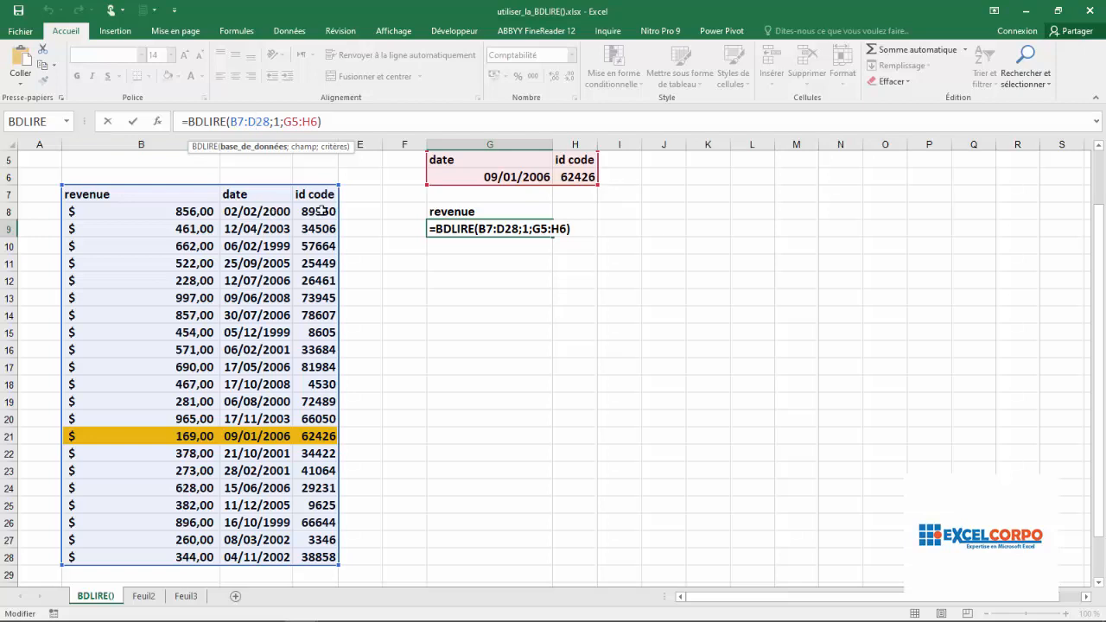
left_click(276, 122)
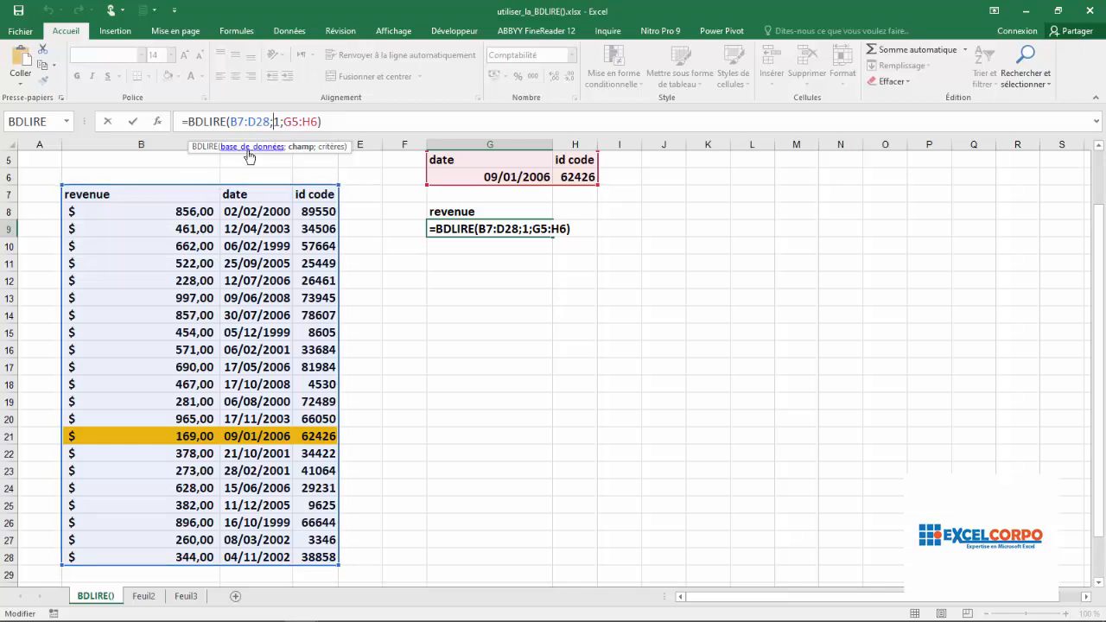
left_click(310, 121)
key("Return")
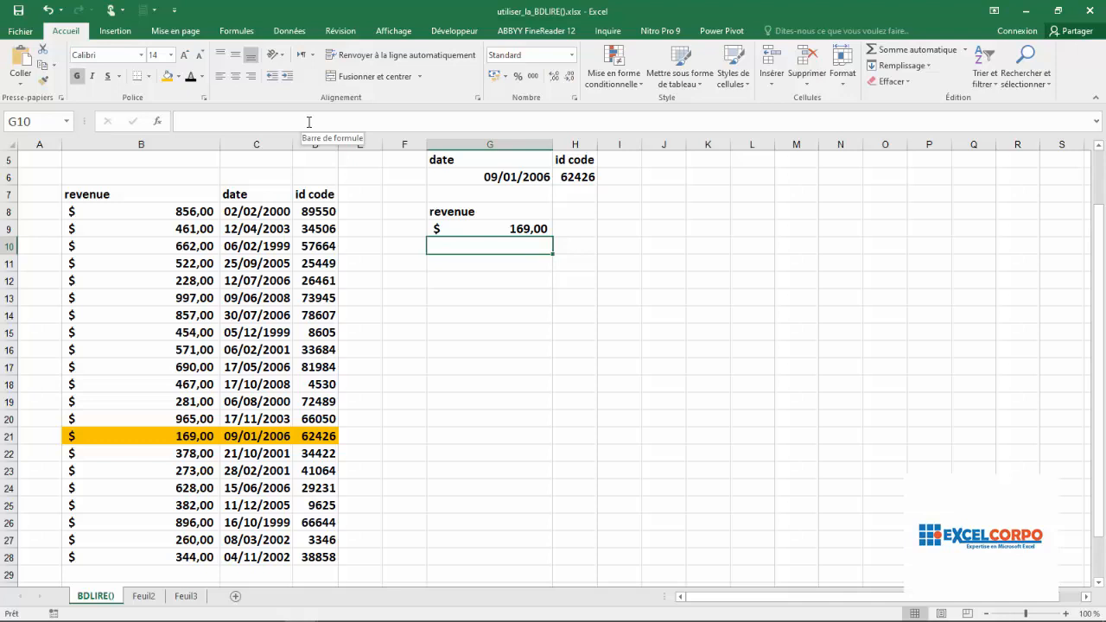
- Set the criteria date in G6 to 09/01/2007 and check the BDLIRE result in G9
left_click(515, 179)
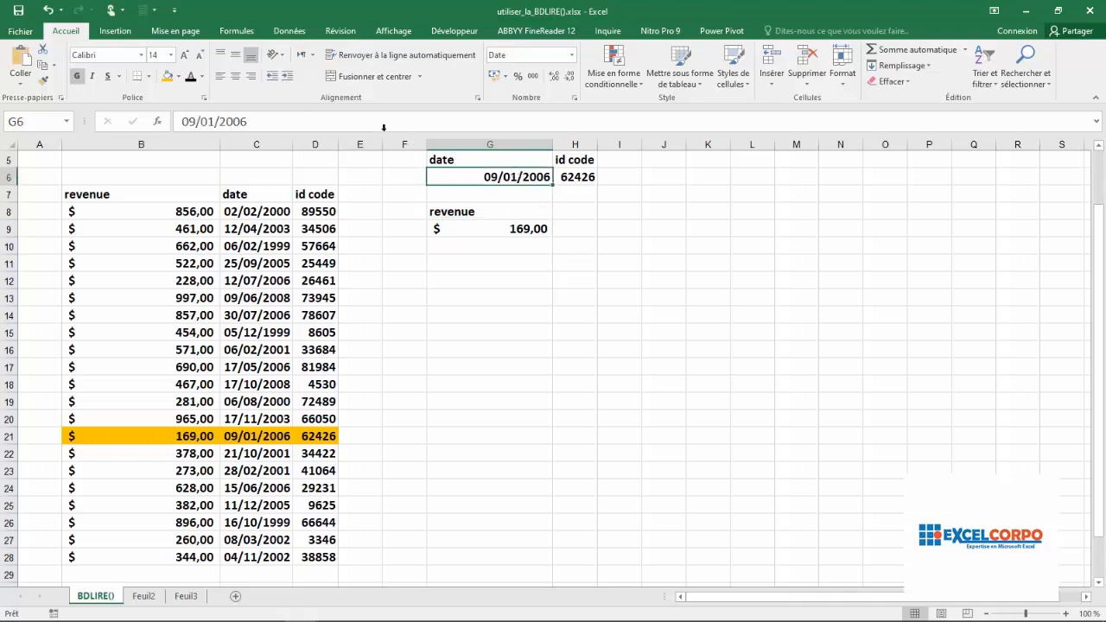
left_click(255, 120)
key("BackSpace")
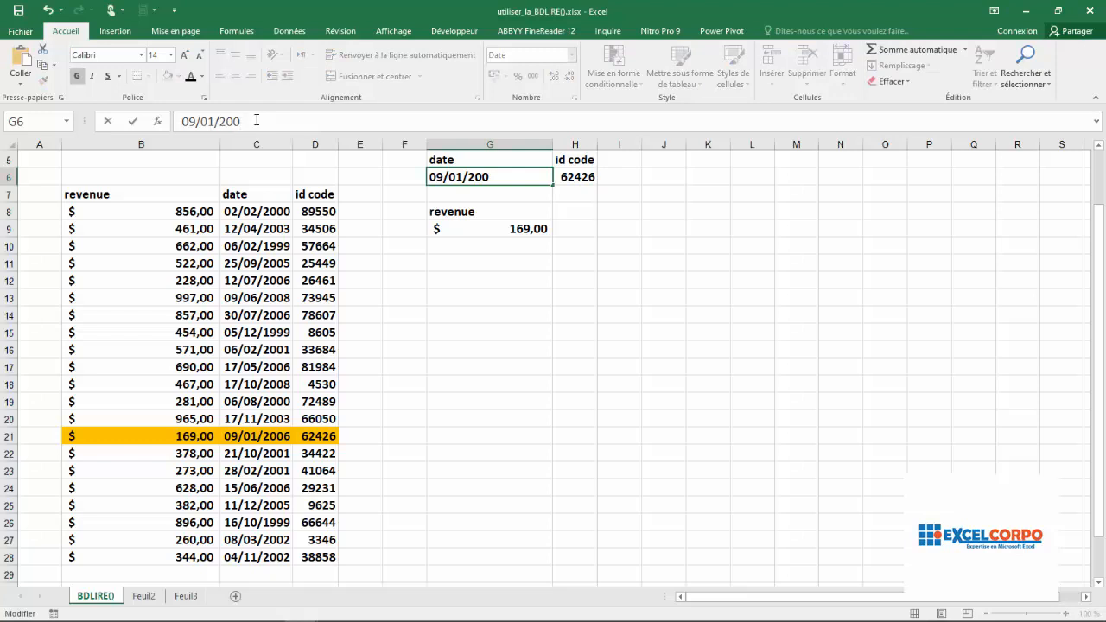
type("7")
key("Return")
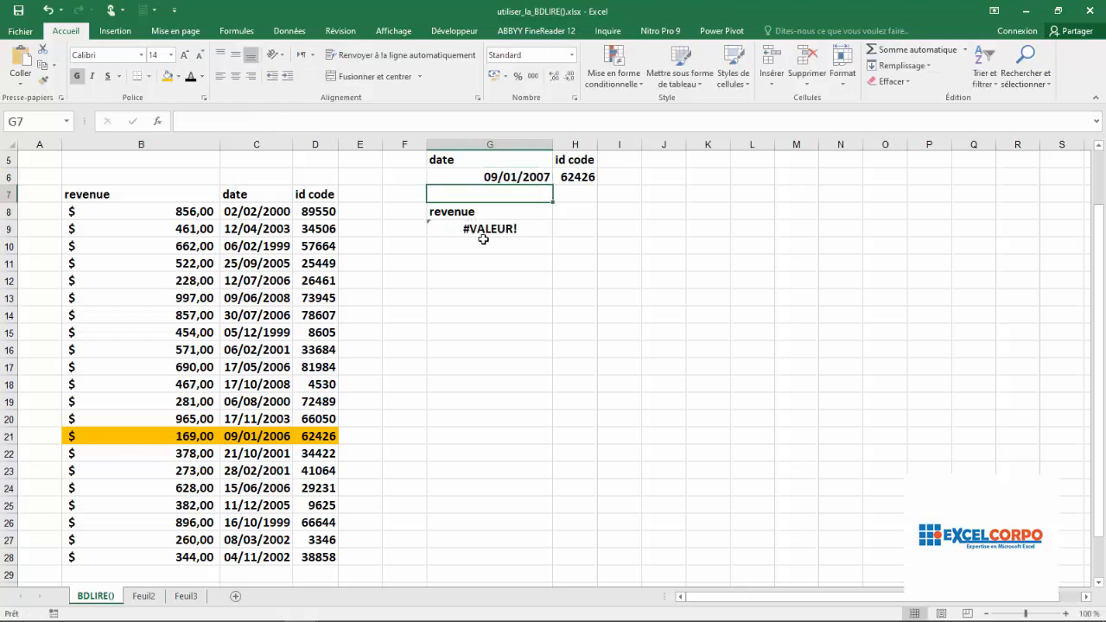
left_click(483, 232)
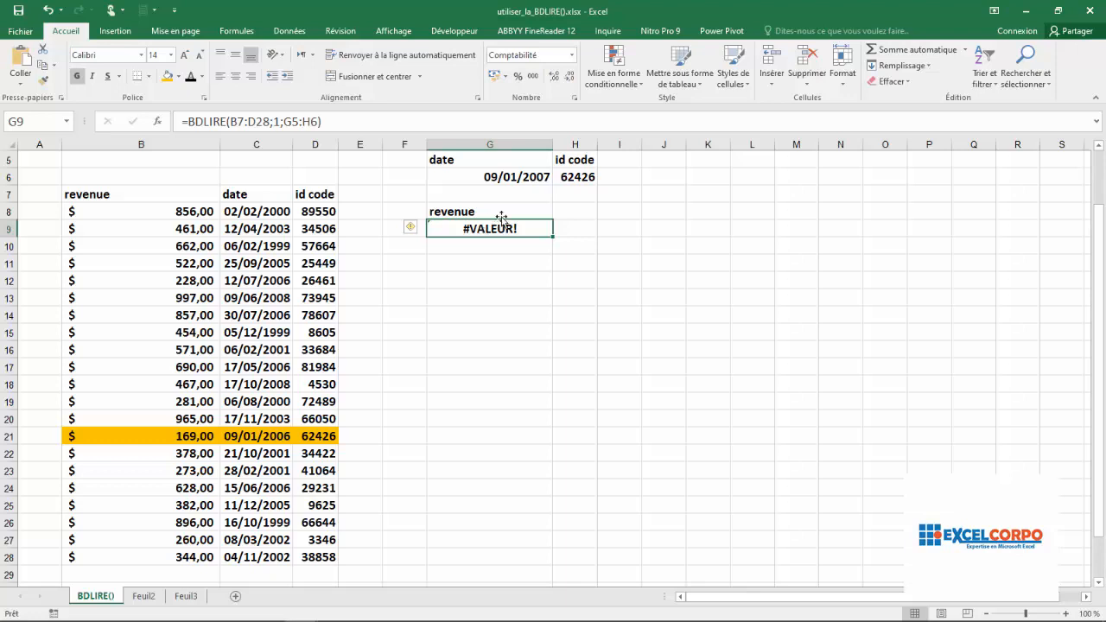
- Set the criteria date in G6 back to 09/01/2006
left_click(505, 182)
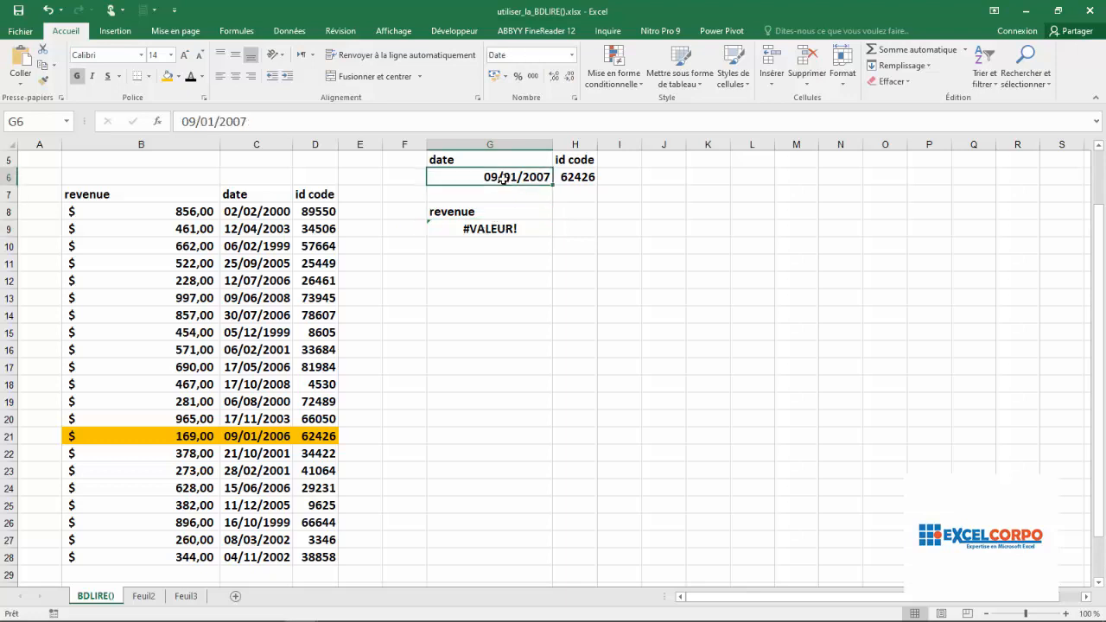
left_click(255, 123)
key("BackSpace")
type("6")
key("Return")
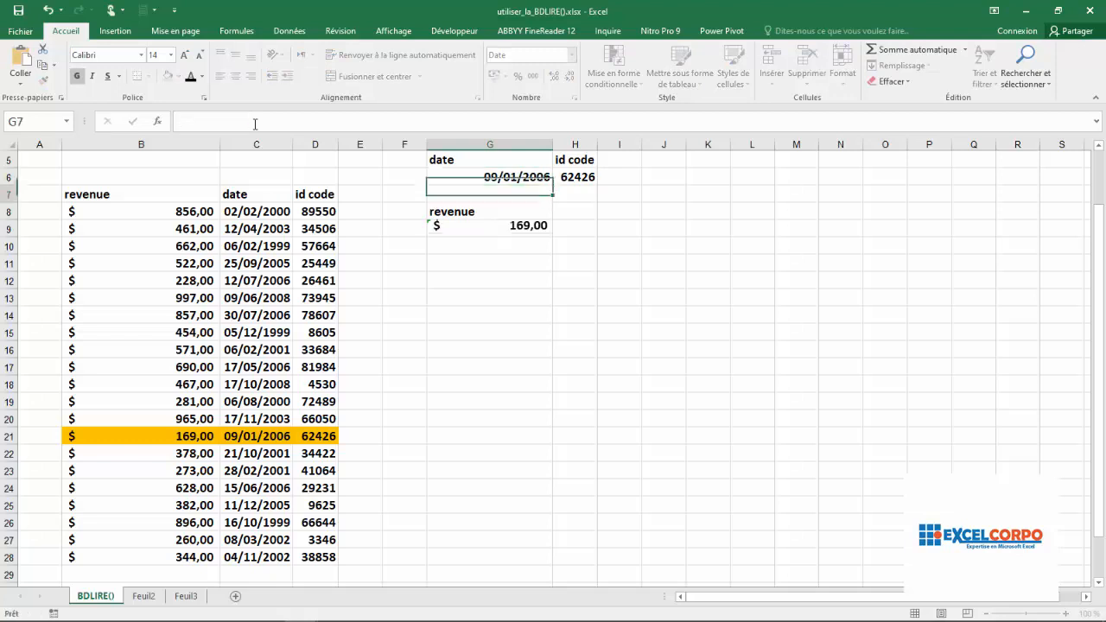